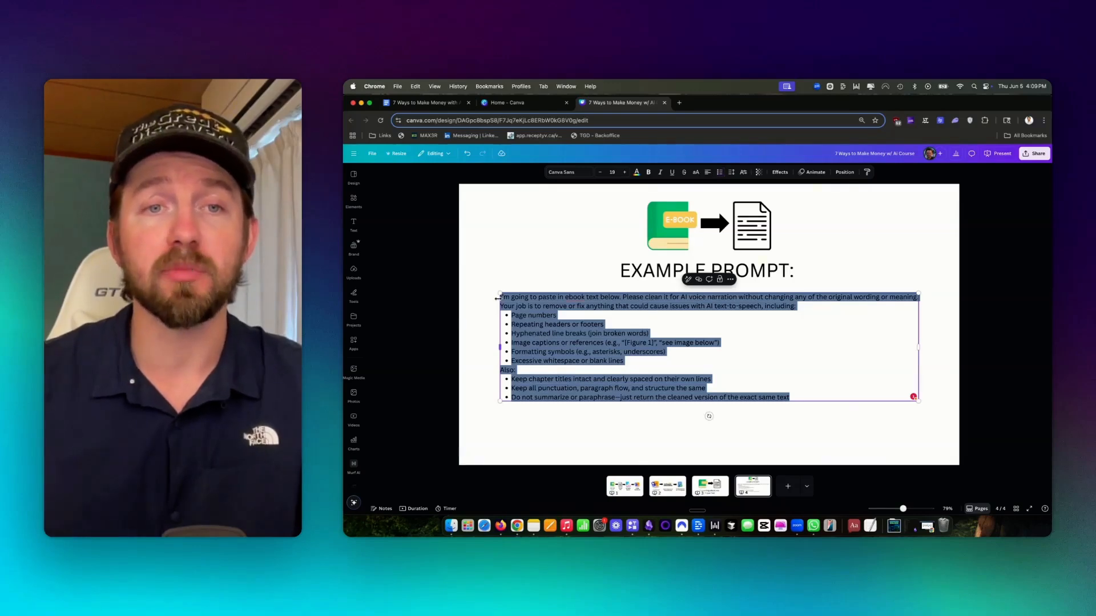
Step: Copy the selected example prompt from the slide and paste it into a new ChatGPT chat
{"action": "right_click", "coordinate": [526, 314]}
{"action": "left_click", "coordinate": [537, 294]}
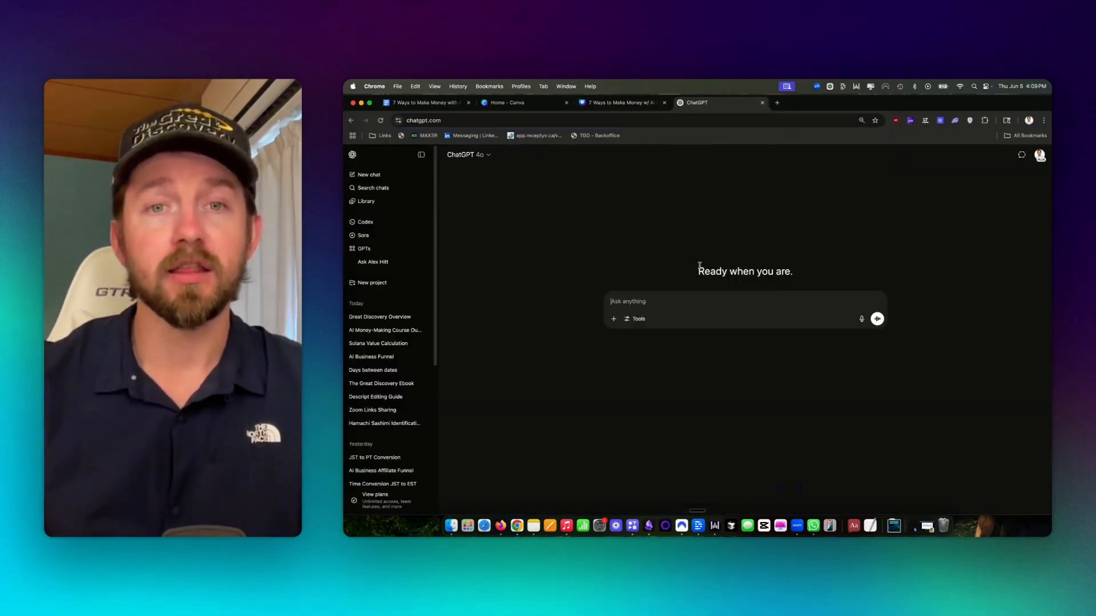
{"action": "key", "text": "super+v"}
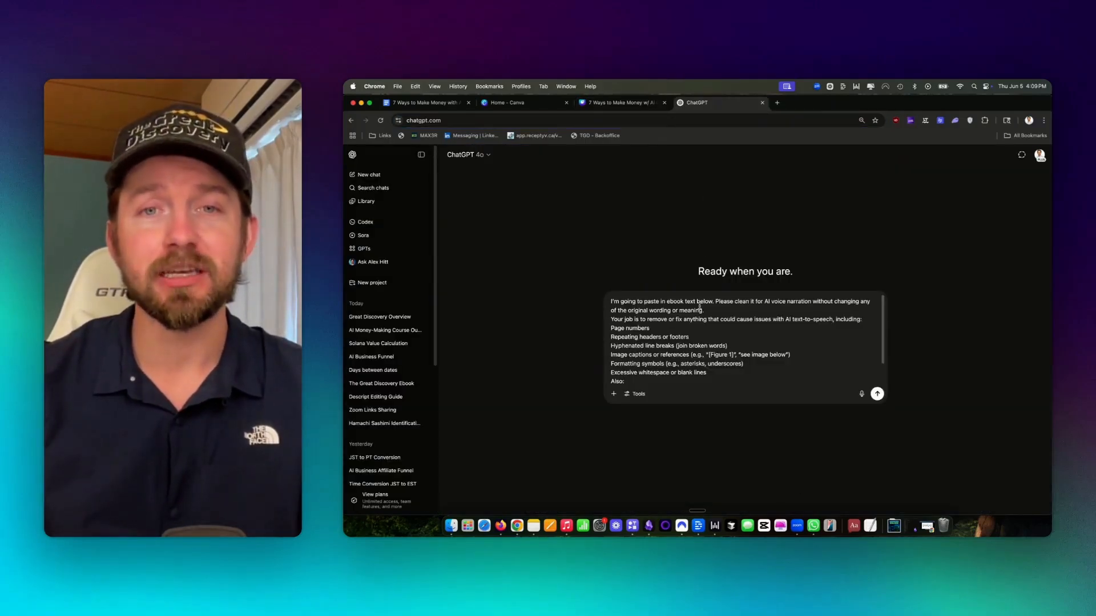
Step: Copy the full ebook text from the Google Docs document, paste it after the cleanup prompt in ChatGPT and send the message
{"action": "left_click", "coordinate": [422, 102]}
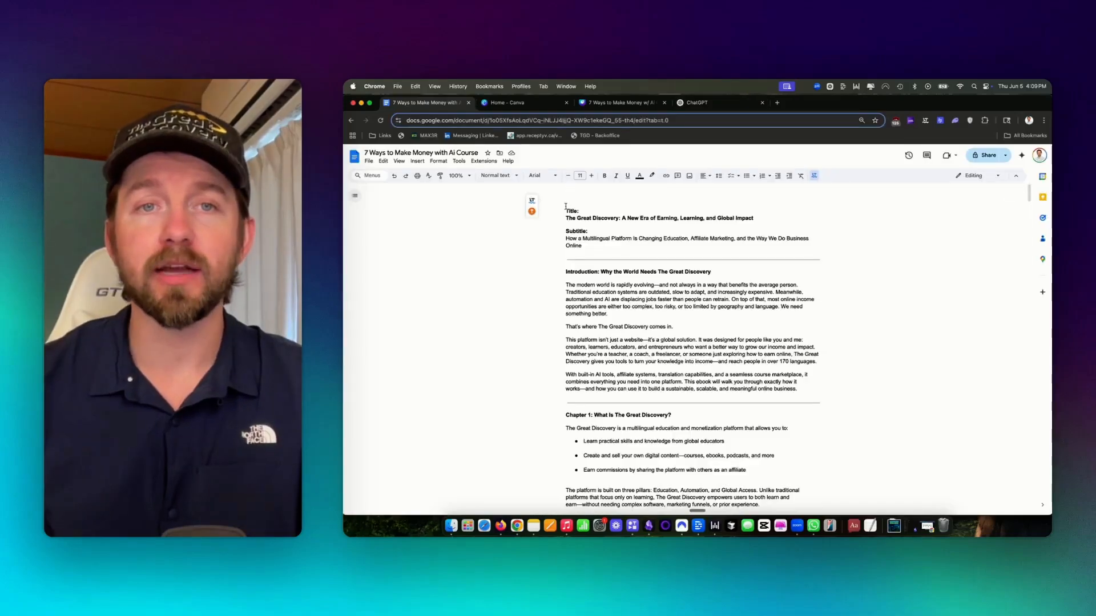
{"action": "left_click_drag", "start_coordinate": [565, 207], "coordinate": [639, 445]}
{"action": "right_click", "coordinate": [641, 404]}
{"action": "left_click", "coordinate": [654, 241]}
{"action": "key", "text": "super+4"}
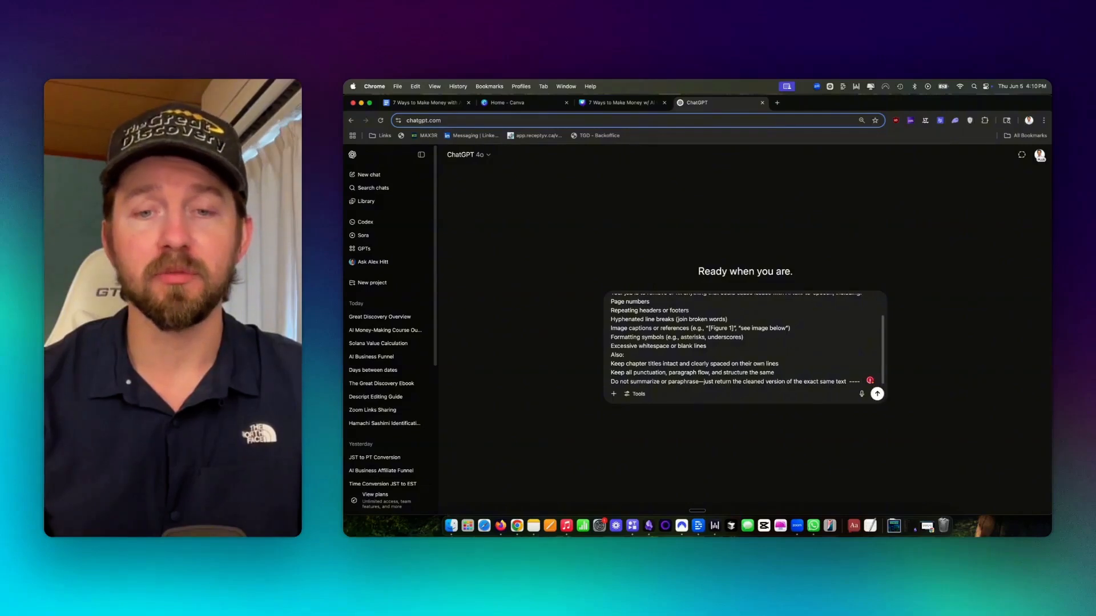
{"action": "key", "text": "super+v"}
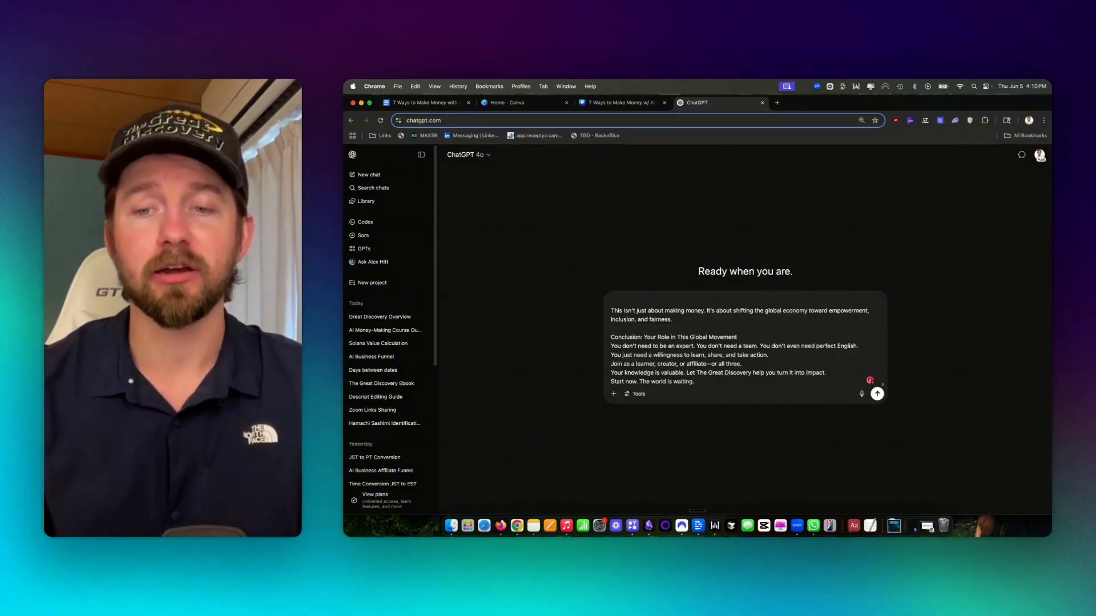
{"action": "key", "text": "Return"}
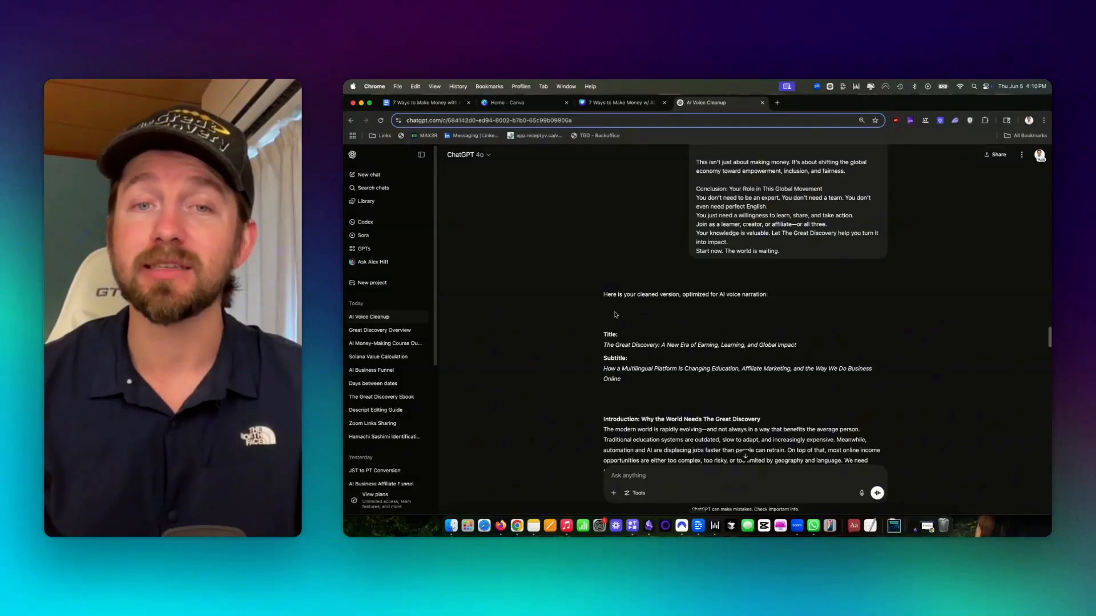
Step: Copy ChatGPT's cleaned ebook text, from the title through the conclusion, and paste it under "Properly Formatted Text:" in the Google Docs document
{"action": "left_click_drag", "start_coordinate": [615, 315], "coordinate": [697, 350]}
{"action": "right_click", "coordinate": [697, 350]}
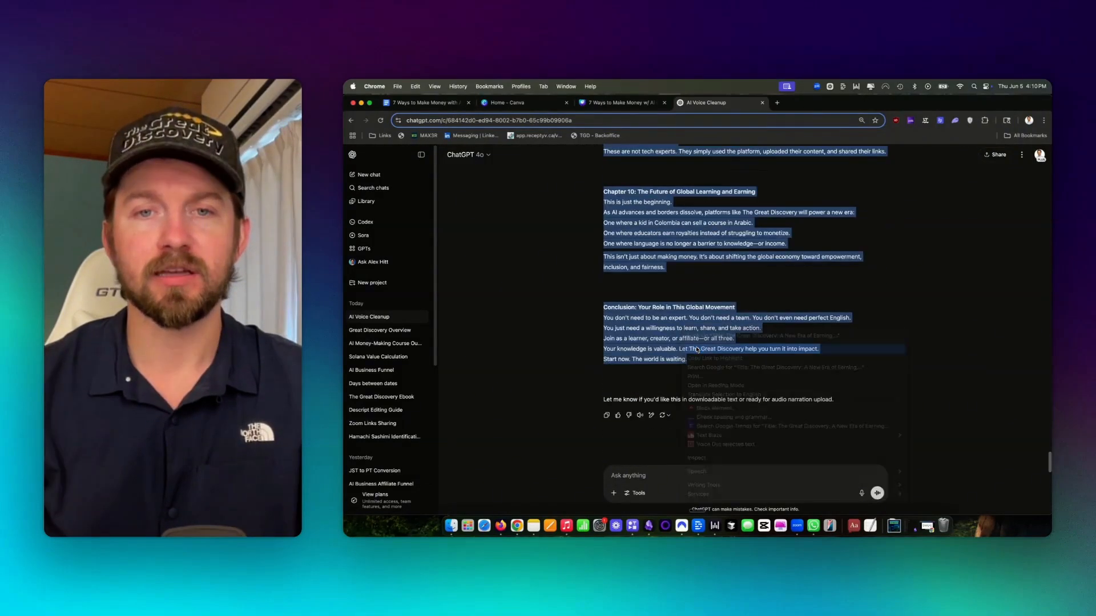
{"action": "key", "text": "super+1"}
{"action": "scroll", "coordinate": [598, 268], "scroll_direction": "down", "scroll_amount": 2}
{"action": "key", "text": "BackSpace"}
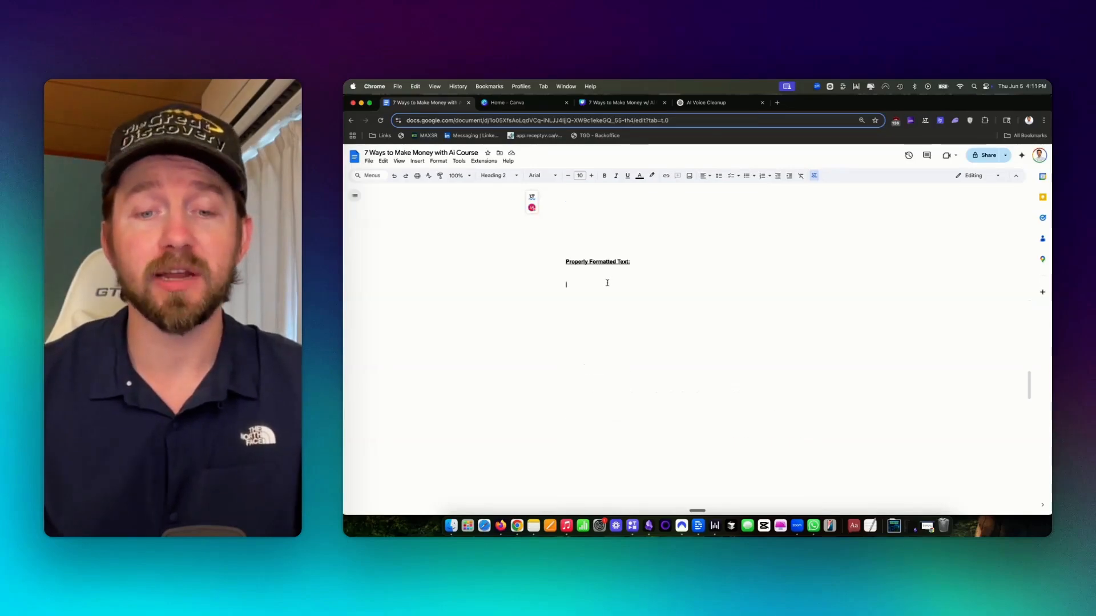
{"action": "key", "text": "super+v"}
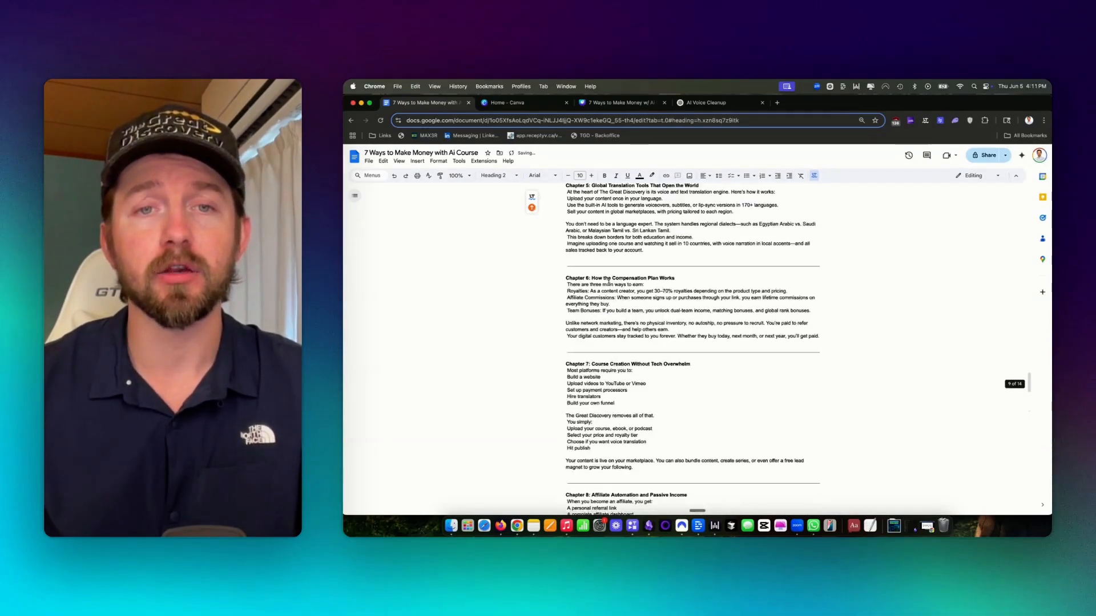
Step: Review the pasted text's formatting from the title and introduction on through the chapters
{"action": "scroll", "coordinate": [609, 282], "scroll_direction": "up", "scroll_amount": 15}
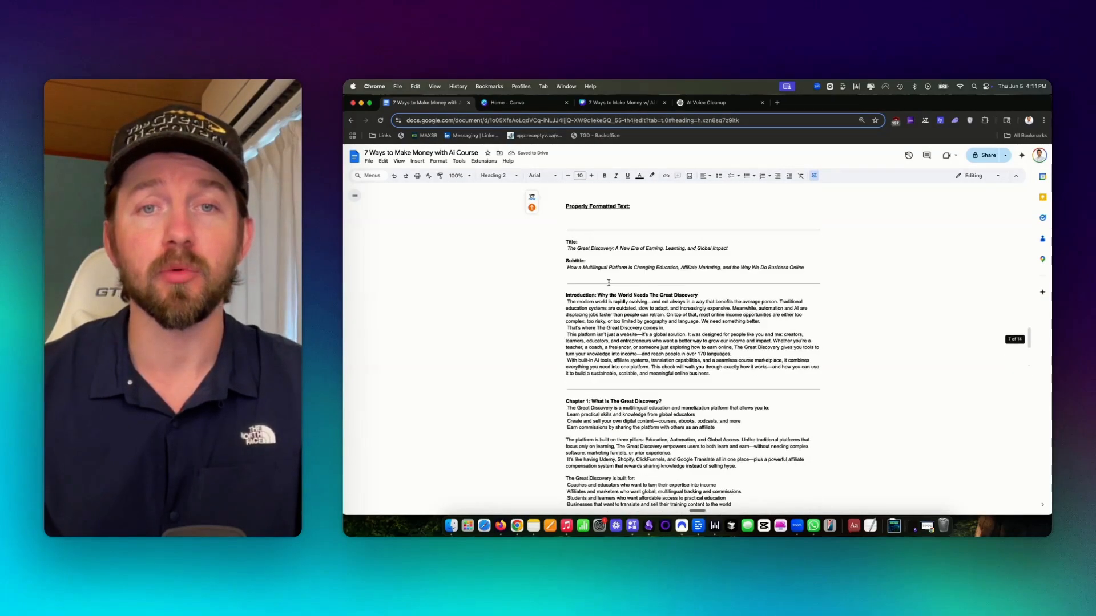
{"action": "scroll", "coordinate": [609, 282], "scroll_direction": "down", "scroll_amount": 1}
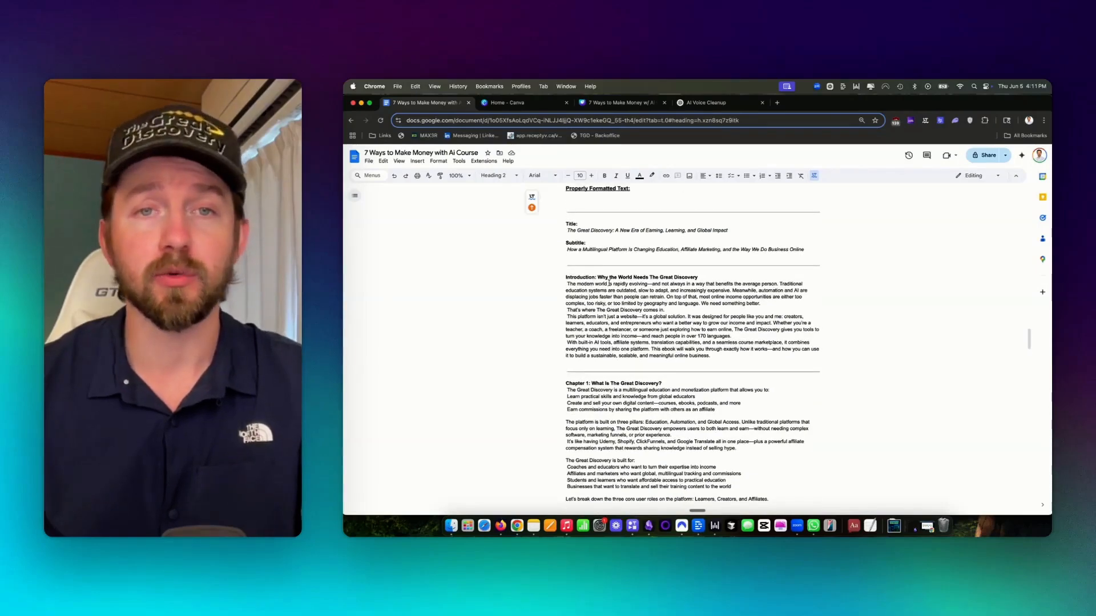
{"action": "scroll", "coordinate": [609, 282], "scroll_direction": "down", "scroll_amount": 5}
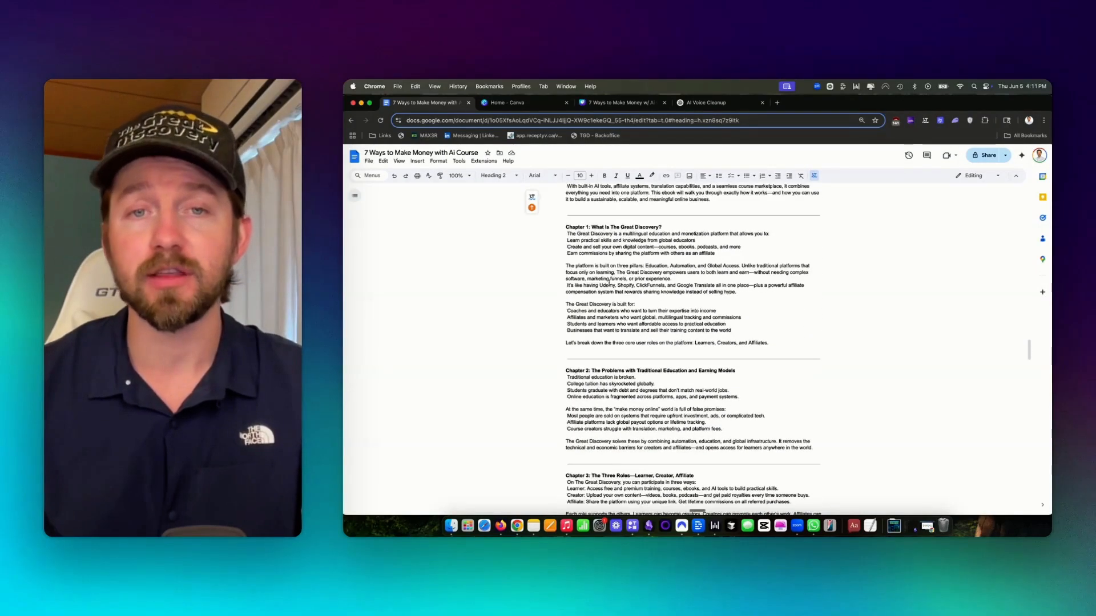
{"action": "scroll", "coordinate": [608, 282], "scroll_direction": "down", "scroll_amount": 6}
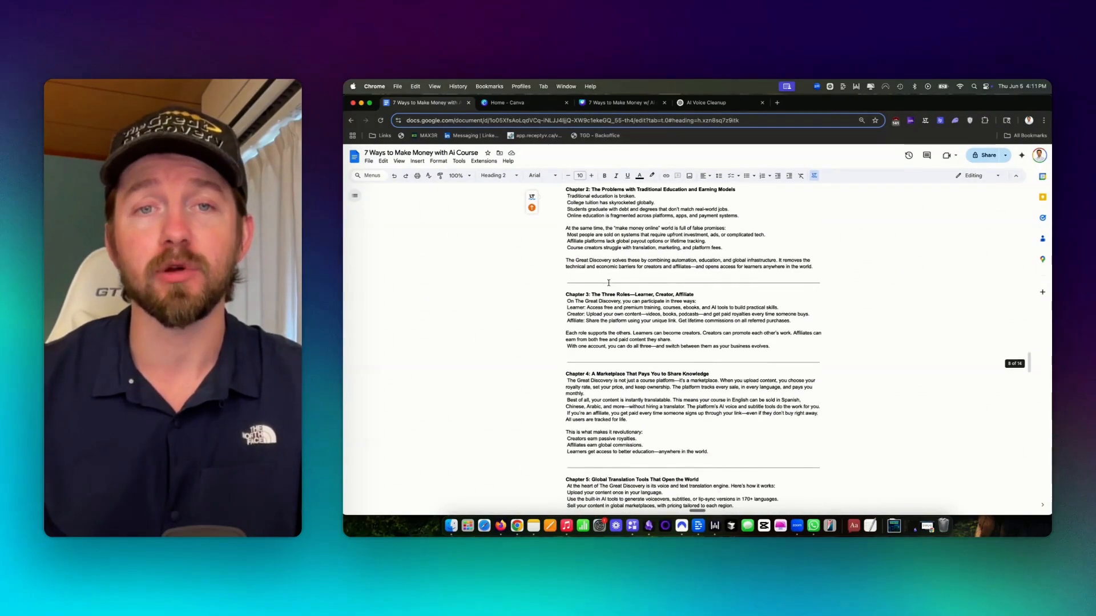
{"action": "scroll", "coordinate": [609, 283], "scroll_direction": "down", "scroll_amount": 4}
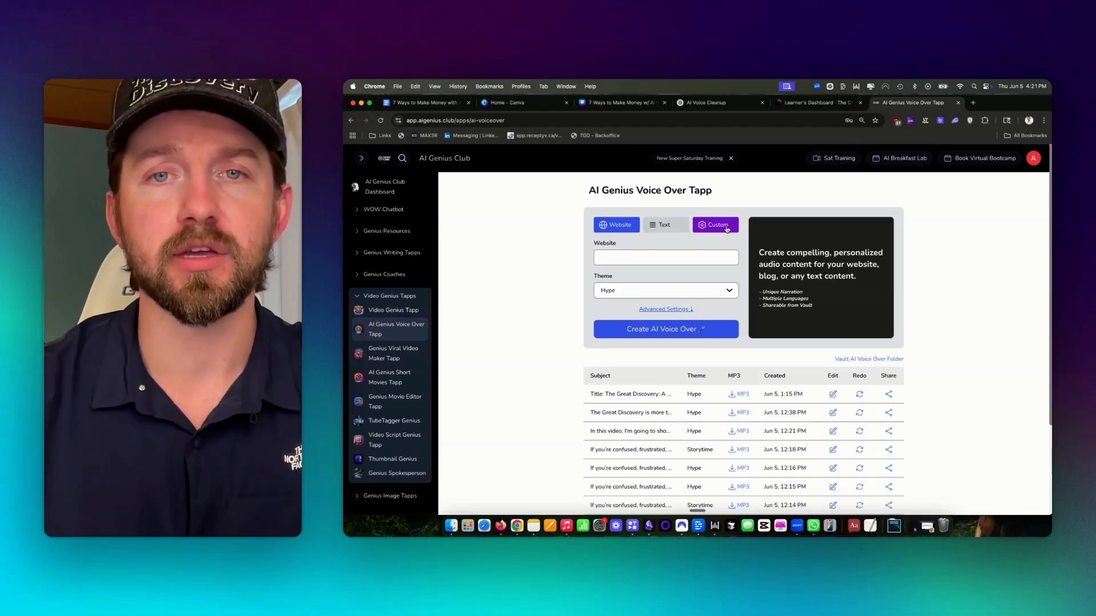
Step: Copy the ebook text below "Properly Formatted Text:" in the Google Docs document and paste it as the custom description in AI Genius Voice Over Tapp
{"action": "key", "text": "super+1"}
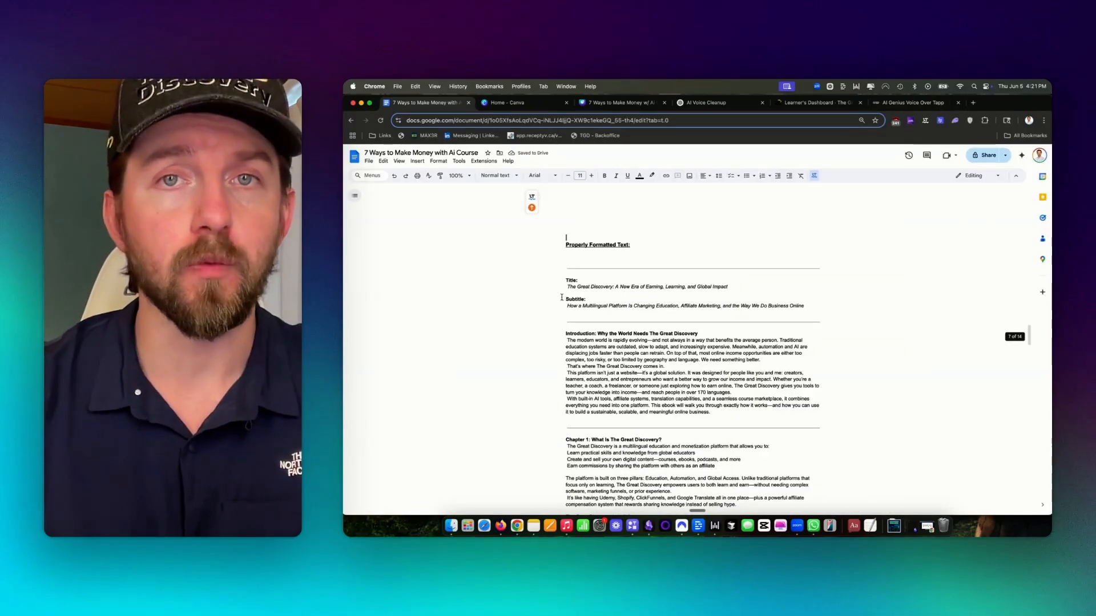
{"action": "scroll", "coordinate": [564, 263], "scroll_direction": "down", "scroll_amount": 20}
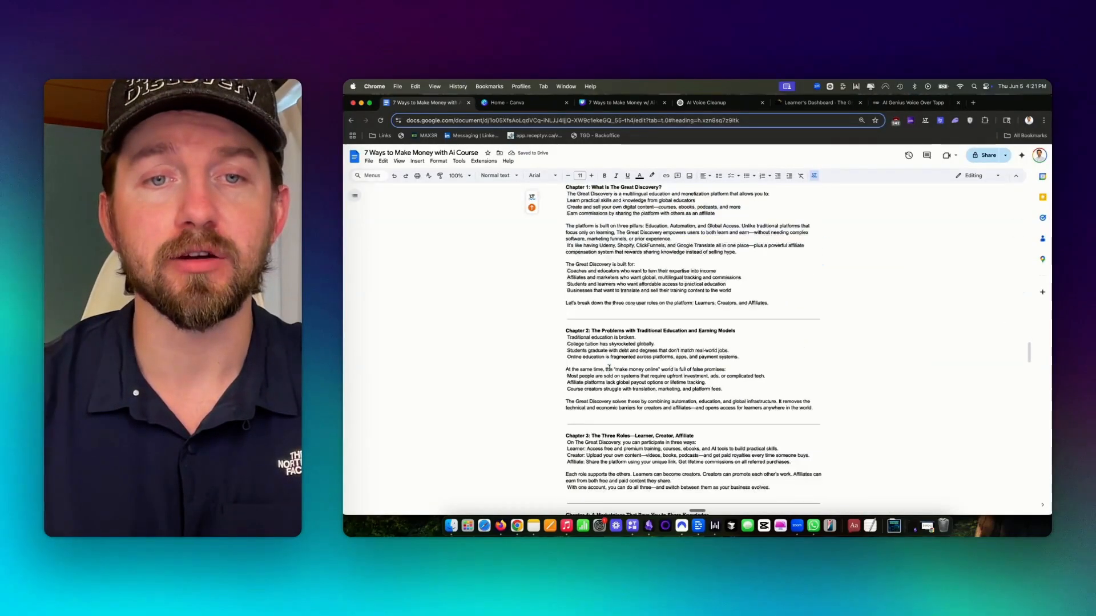
{"action": "scroll", "coordinate": [611, 370], "scroll_direction": "down", "scroll_amount": 4}
{"action": "key", "text": "super+a"}
{"action": "right_click", "coordinate": [627, 394]}
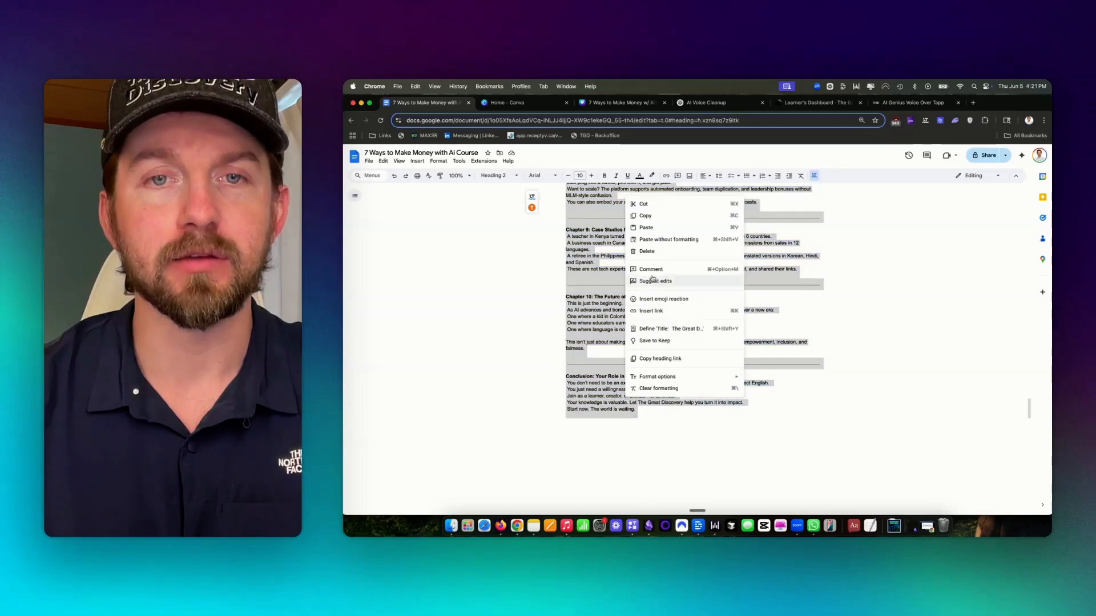
{"action": "left_click", "coordinate": [647, 216]}
{"action": "key", "text": "super+6"}
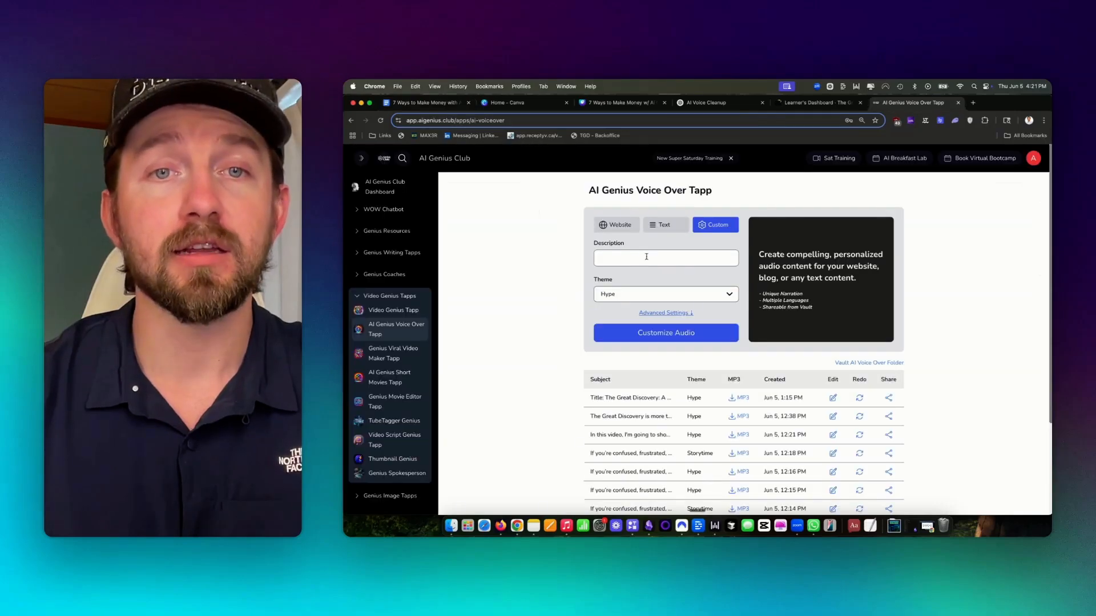
{"action": "left_click", "coordinate": [647, 257]}
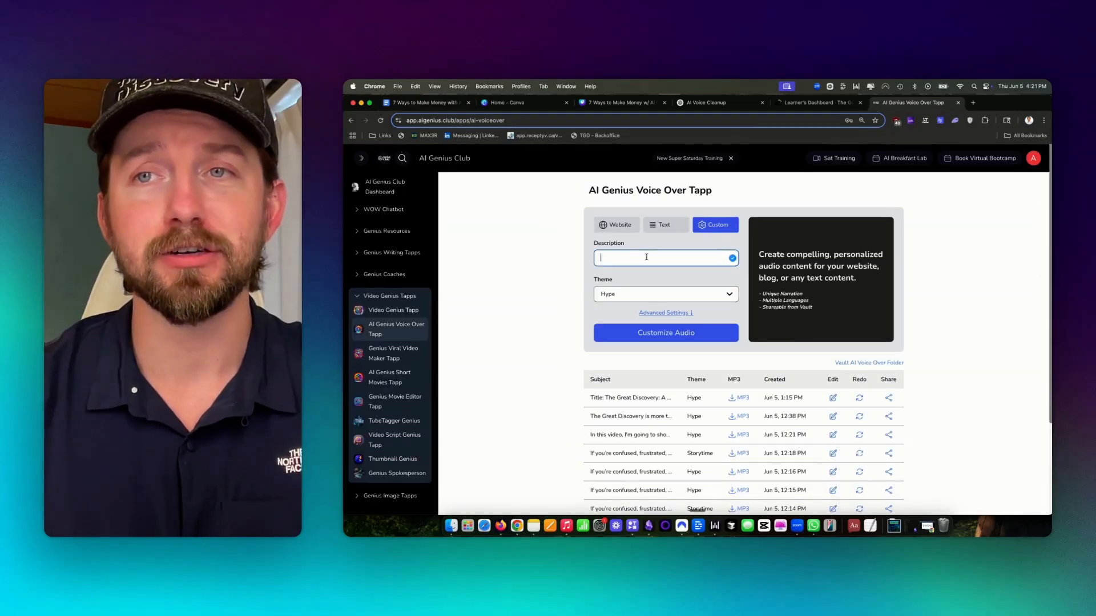
{"action": "key", "text": "super+v"}
Step: Set the voice-over theme to Sales, expand the advanced settings and keep English as the language
{"action": "scroll", "coordinate": [645, 342], "scroll_direction": "down", "scroll_amount": 1}
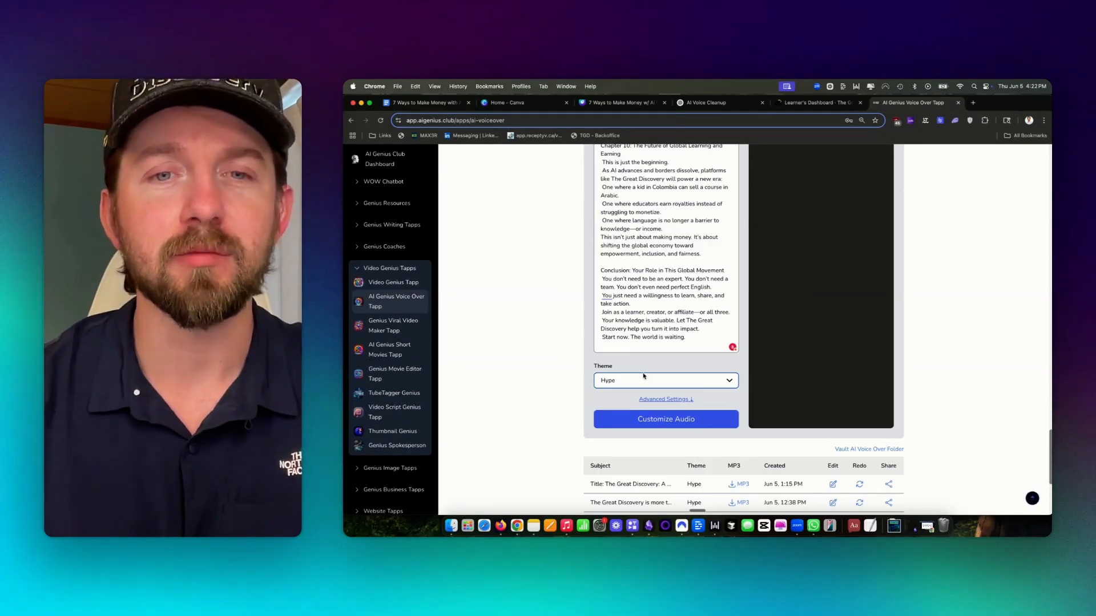
{"action": "left_click", "coordinate": [644, 377]}
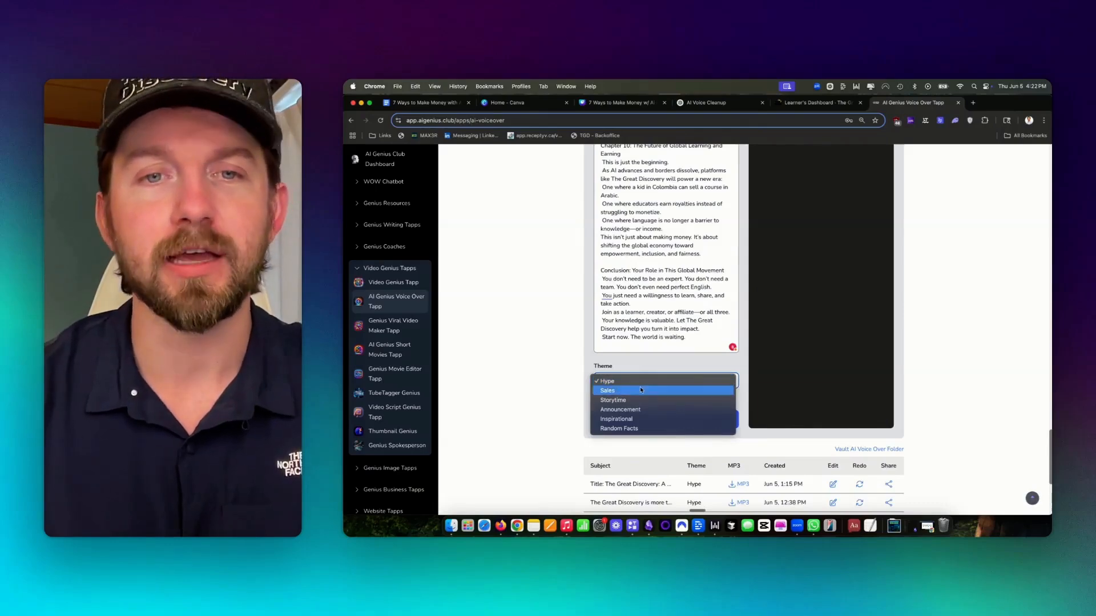
{"action": "left_click", "coordinate": [640, 390]}
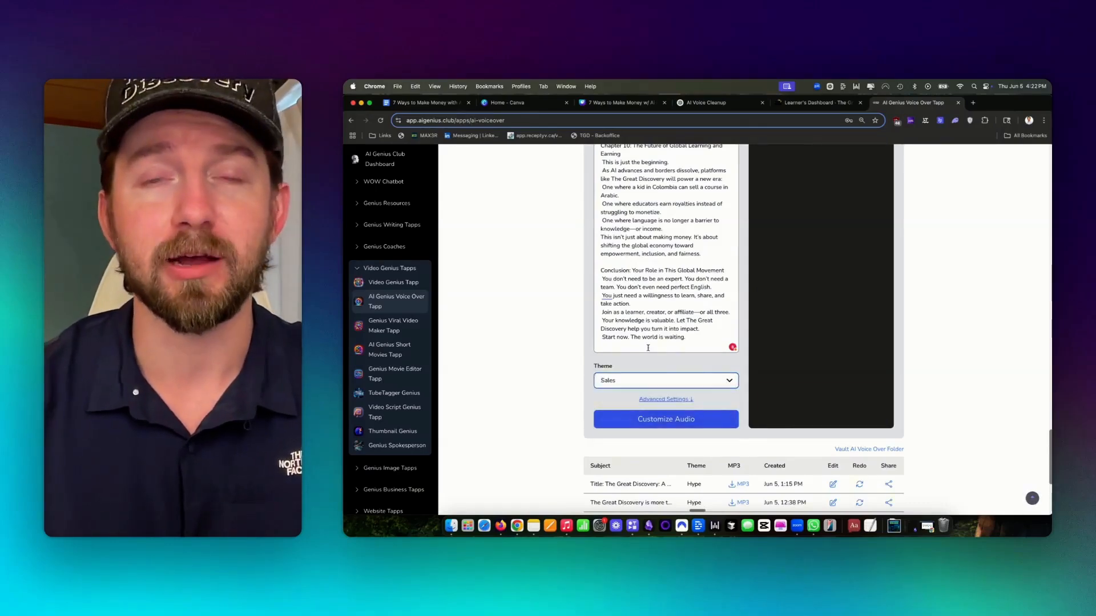
{"action": "left_click", "coordinate": [666, 399]}
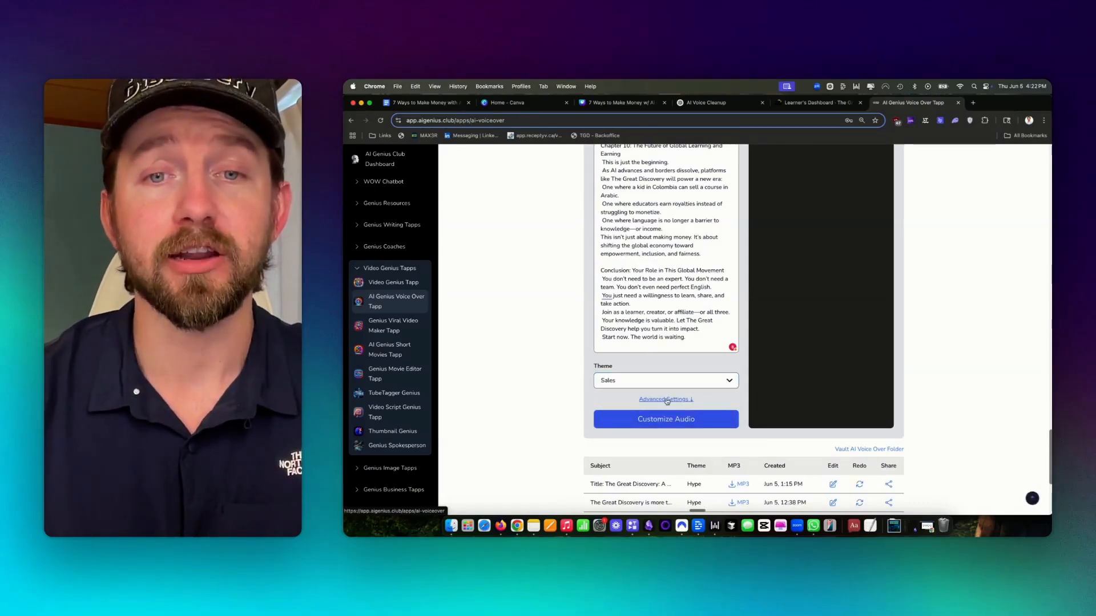
{"action": "scroll", "coordinate": [650, 365], "scroll_direction": "down", "scroll_amount": 3}
{"action": "left_click", "coordinate": [649, 348]}
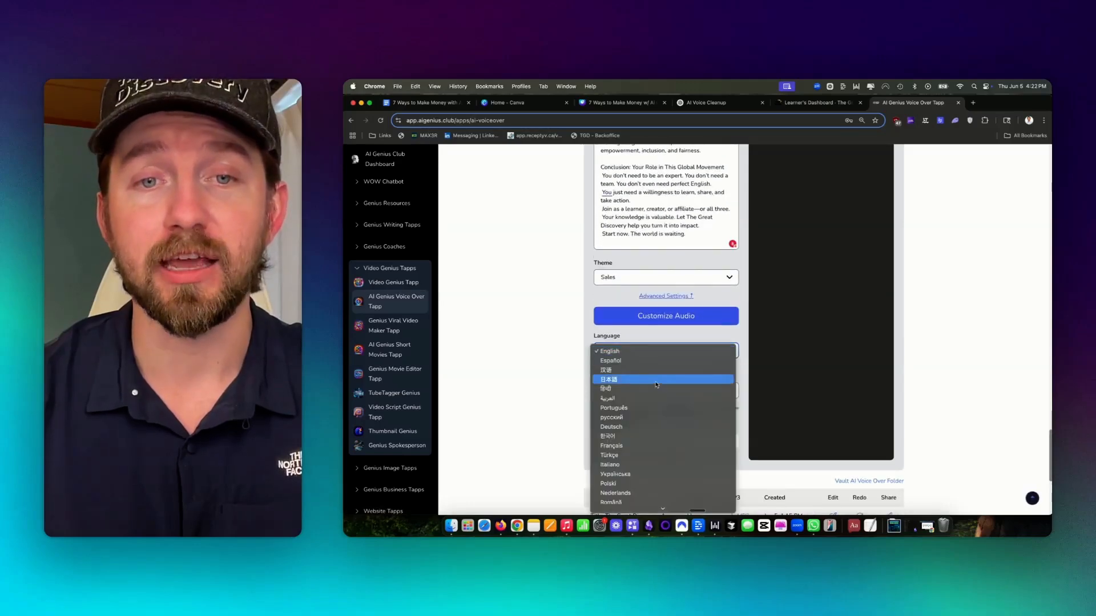
{"action": "left_click", "coordinate": [659, 376]}
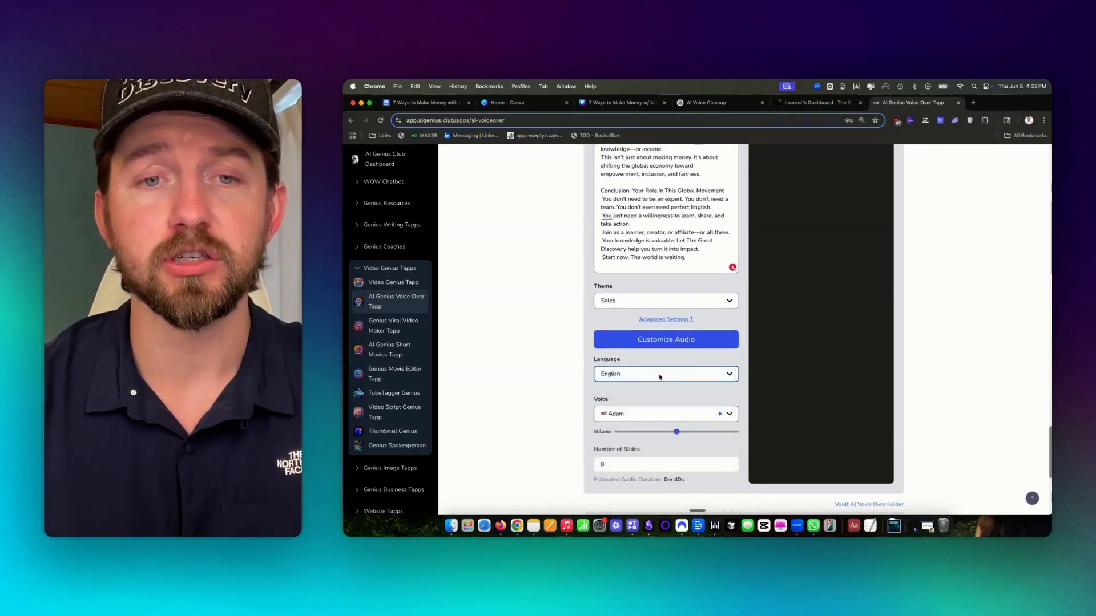
Step: Choose the Emily voice and listen to its sample
{"action": "left_click", "coordinate": [656, 415]}
{"action": "scroll", "coordinate": [655, 421], "scroll_direction": "down", "scroll_amount": 10}
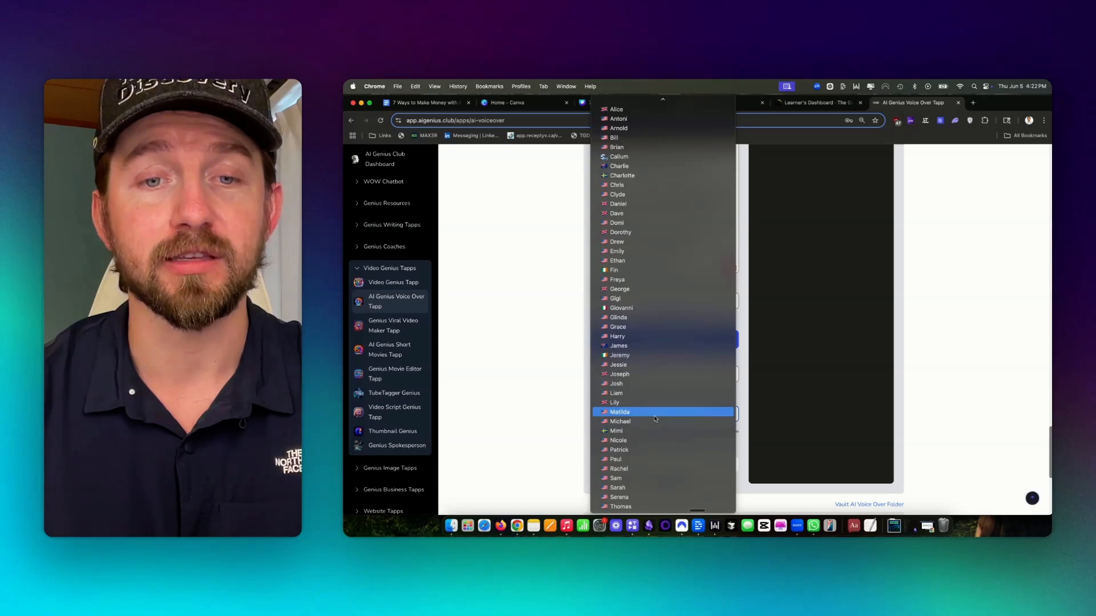
{"action": "scroll", "coordinate": [655, 419], "scroll_direction": "up", "scroll_amount": 2}
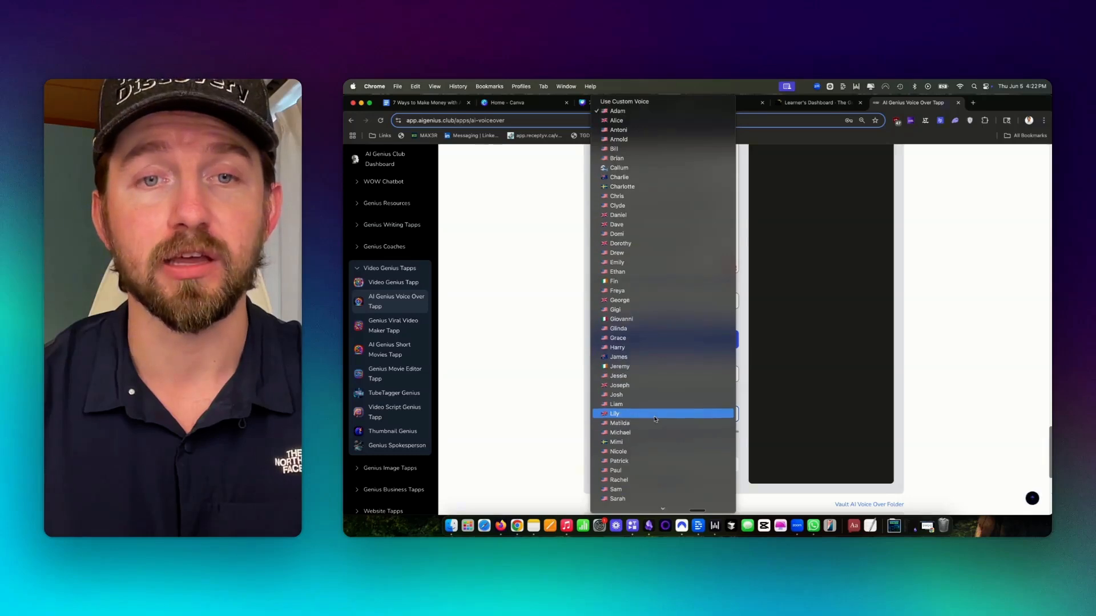
{"action": "left_click", "coordinate": [622, 263]}
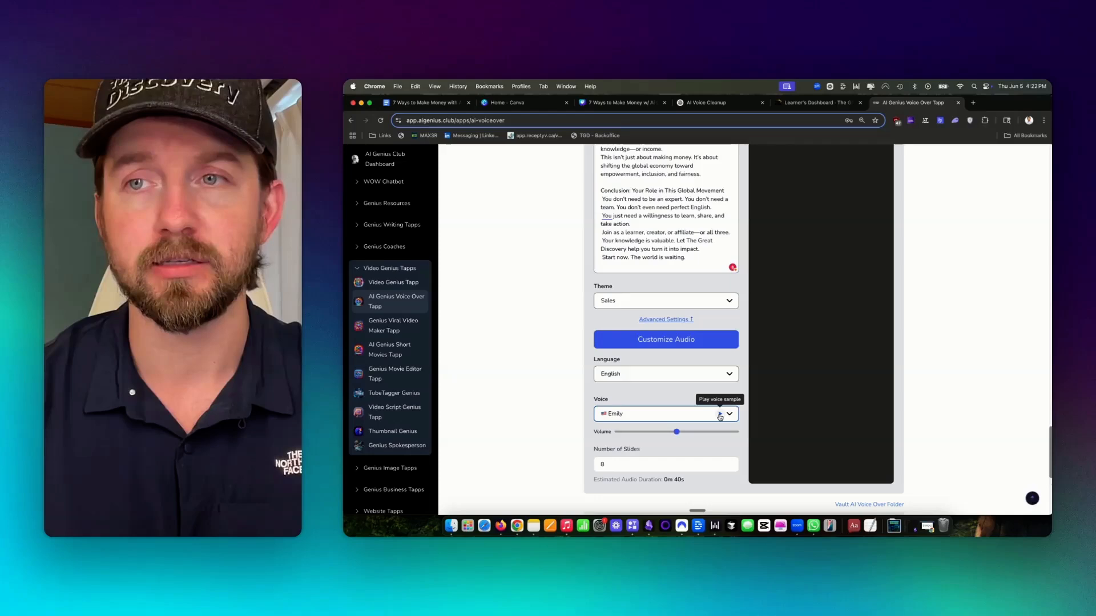
{"action": "left_click", "coordinate": [720, 415]}
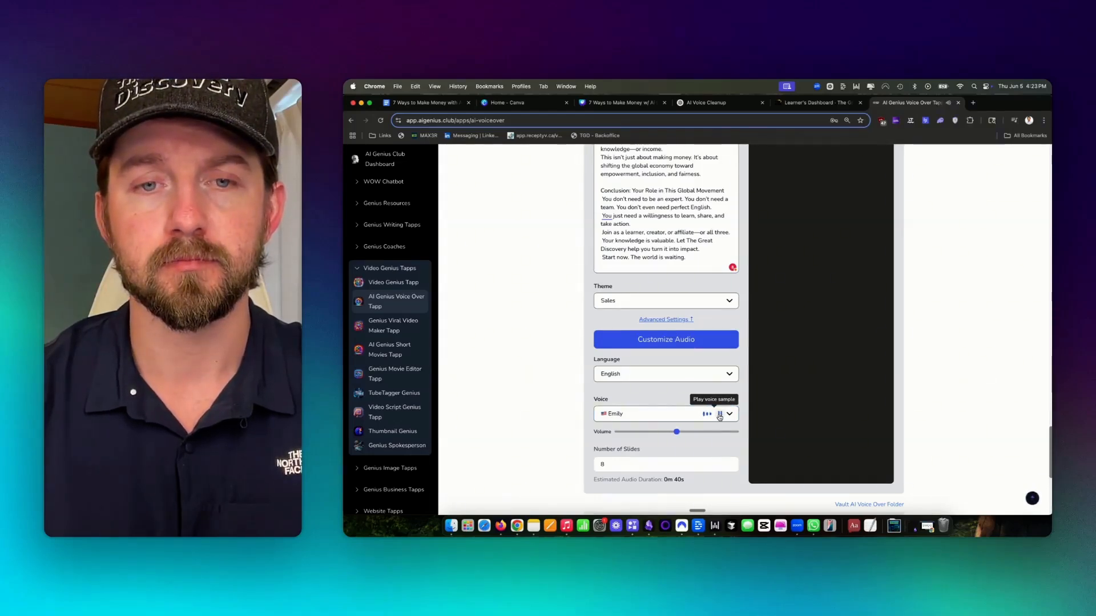
{"action": "left_click", "coordinate": [718, 417]}
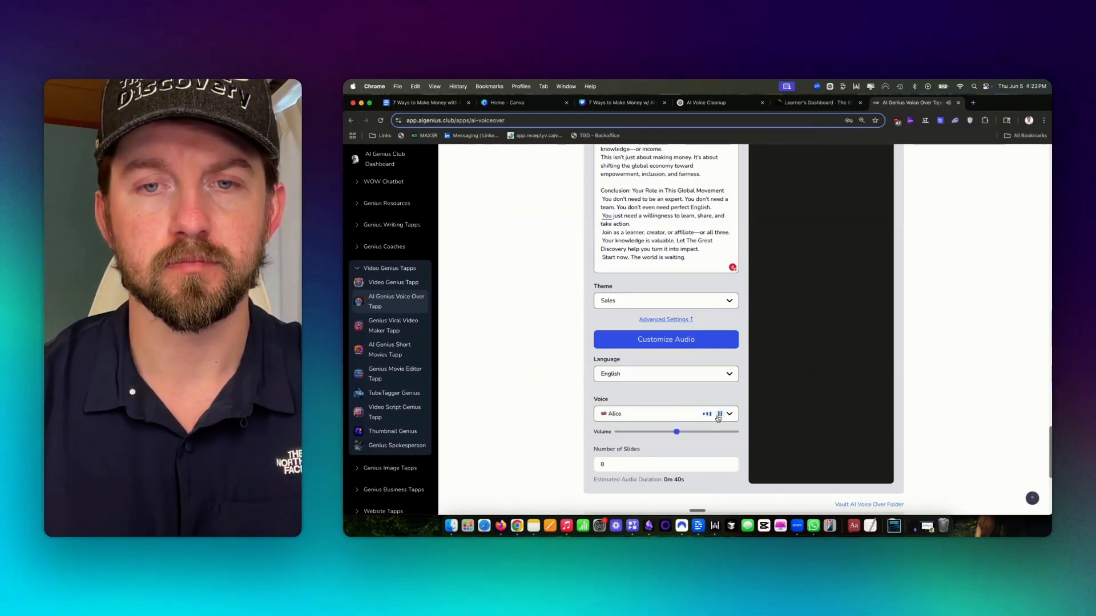
Step: Listen to samples of other voices, including Alice, Adam and Charlotte, to compare them
{"action": "left_click", "coordinate": [718, 417]}
{"action": "left_click", "coordinate": [717, 414]}
{"action": "left_click", "coordinate": [719, 415]}
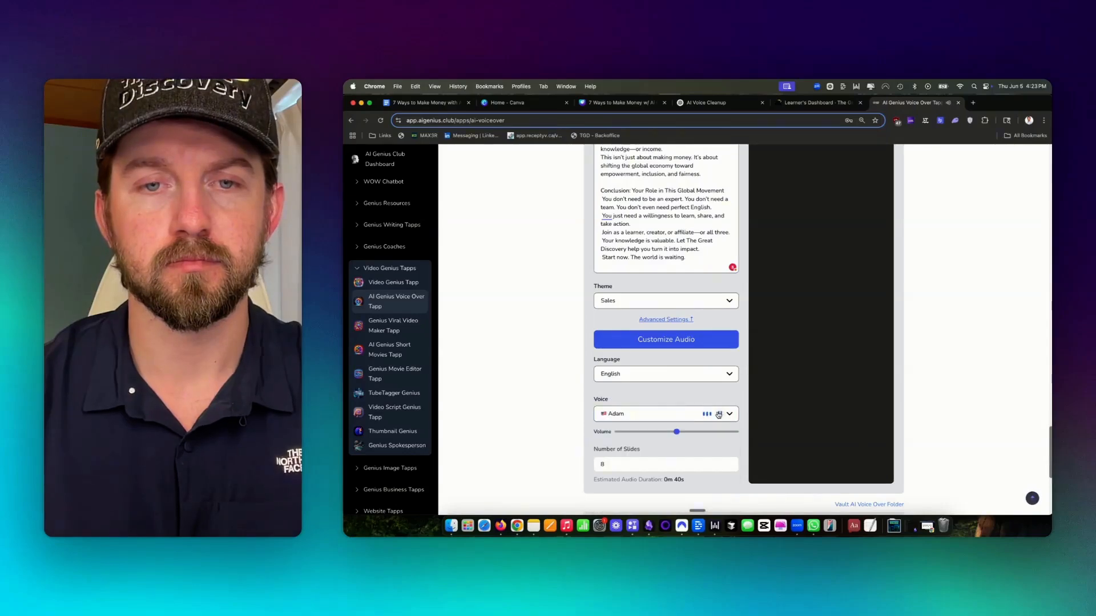
{"action": "left_click", "coordinate": [719, 415]}
{"action": "left_click", "coordinate": [718, 416]}
{"action": "left_click", "coordinate": [720, 416]}
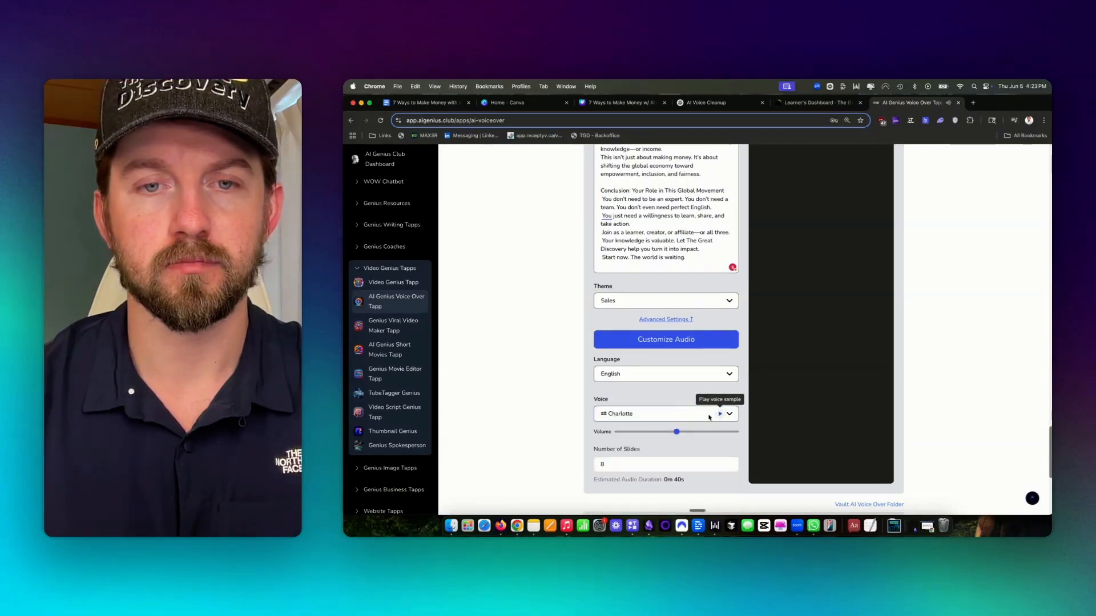
Step: Set the voice to Grace and open the audio customization editor for the voice-over
{"action": "left_click", "coordinate": [706, 417]}
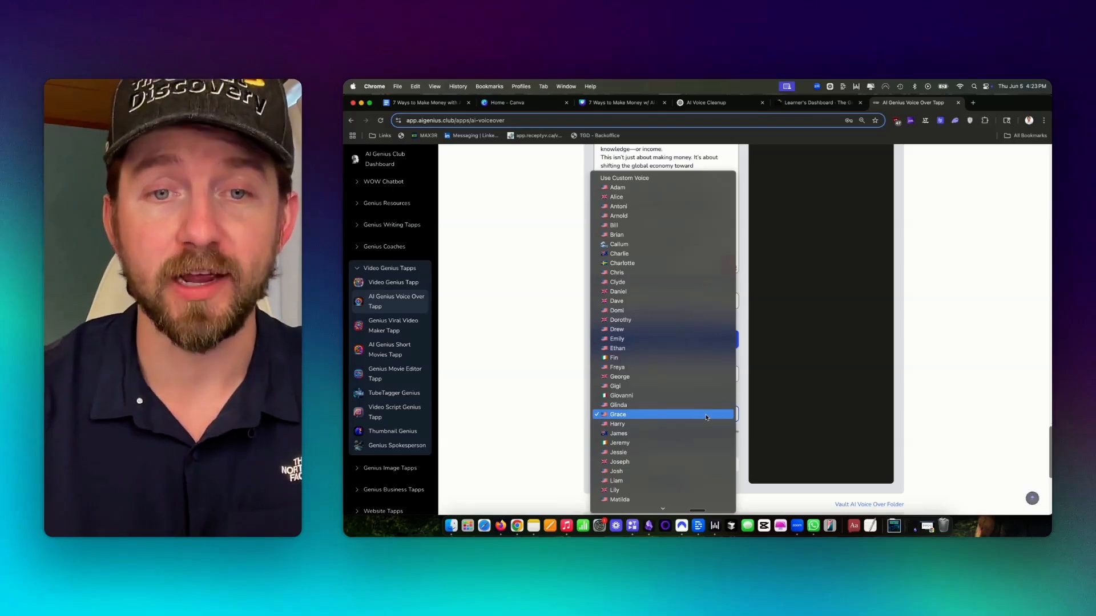
{"action": "left_click", "coordinate": [706, 415]}
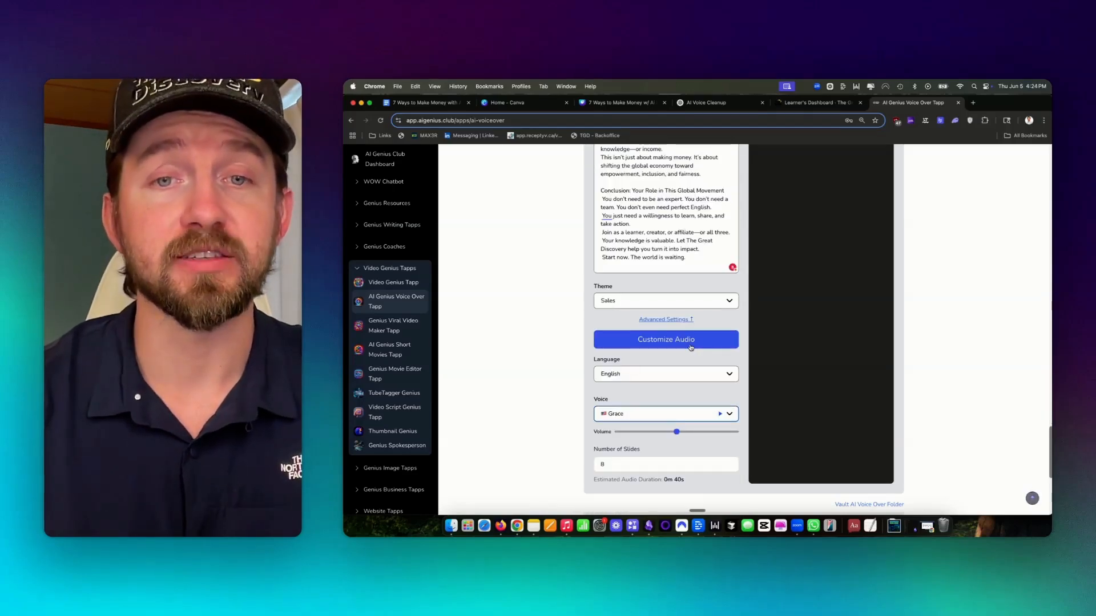
{"action": "left_click", "coordinate": [691, 346]}
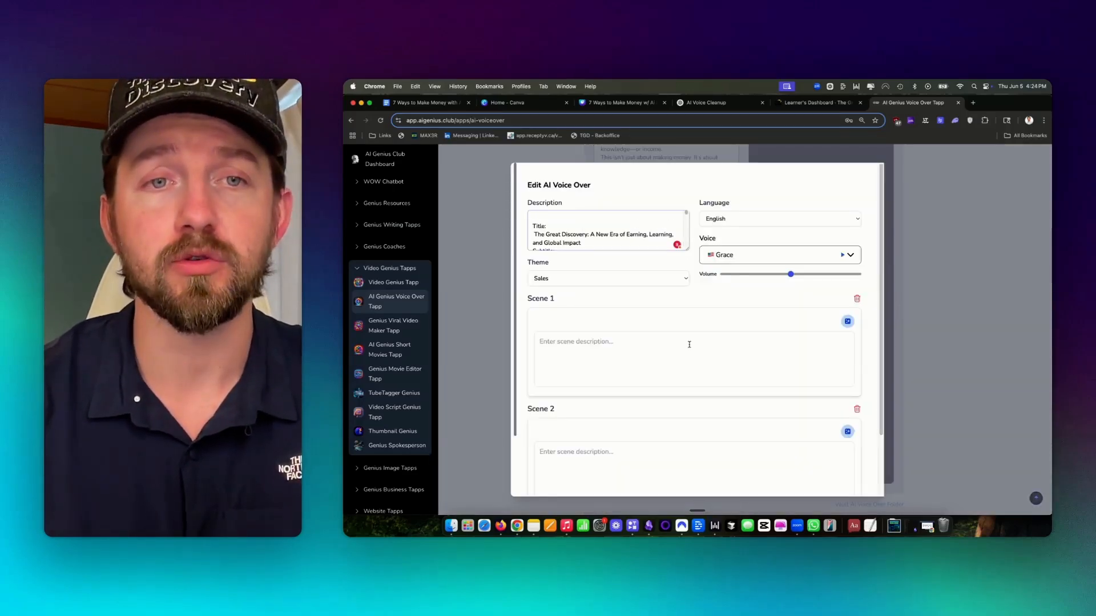
Step: Paste the complete cleaned ebook text into the Scene 1 description and look through its chapters
{"action": "left_click", "coordinate": [689, 344]}
{"action": "key", "text": "cmd+v"}
{"action": "scroll", "coordinate": [657, 297], "scroll_direction": "down", "scroll_amount": 3}
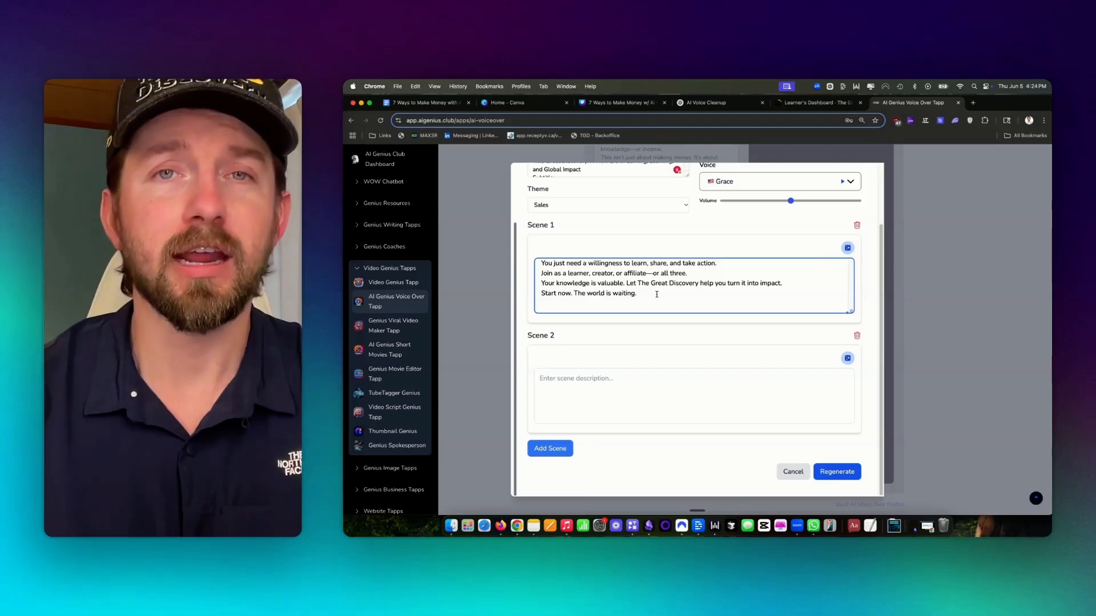
{"action": "scroll", "coordinate": [657, 295], "scroll_direction": "up", "scroll_amount": 10}
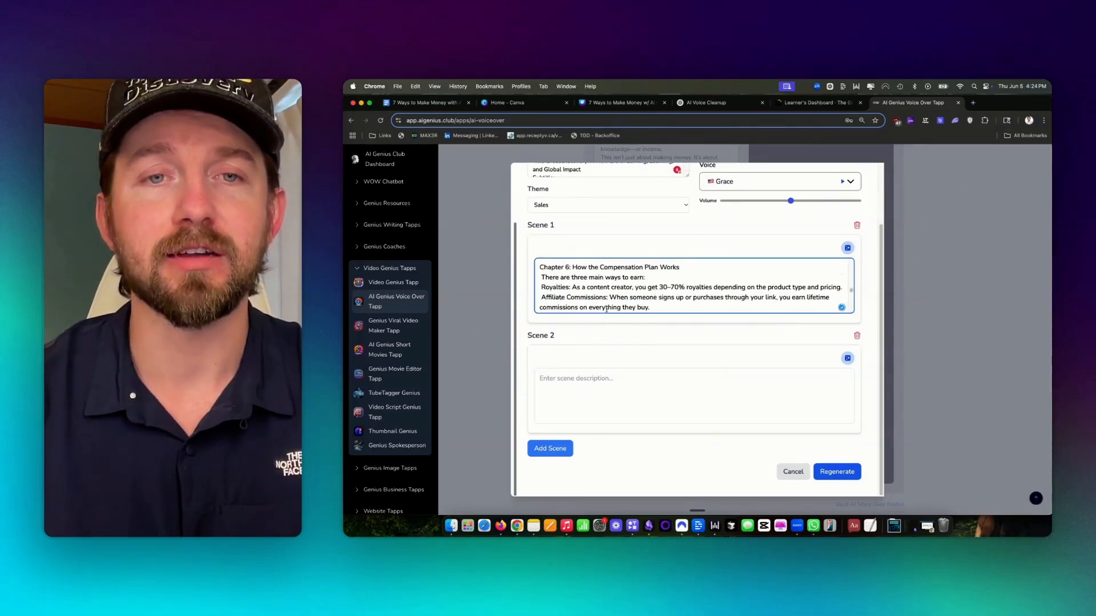
{"action": "scroll", "coordinate": [606, 308], "scroll_direction": "up", "scroll_amount": 10}
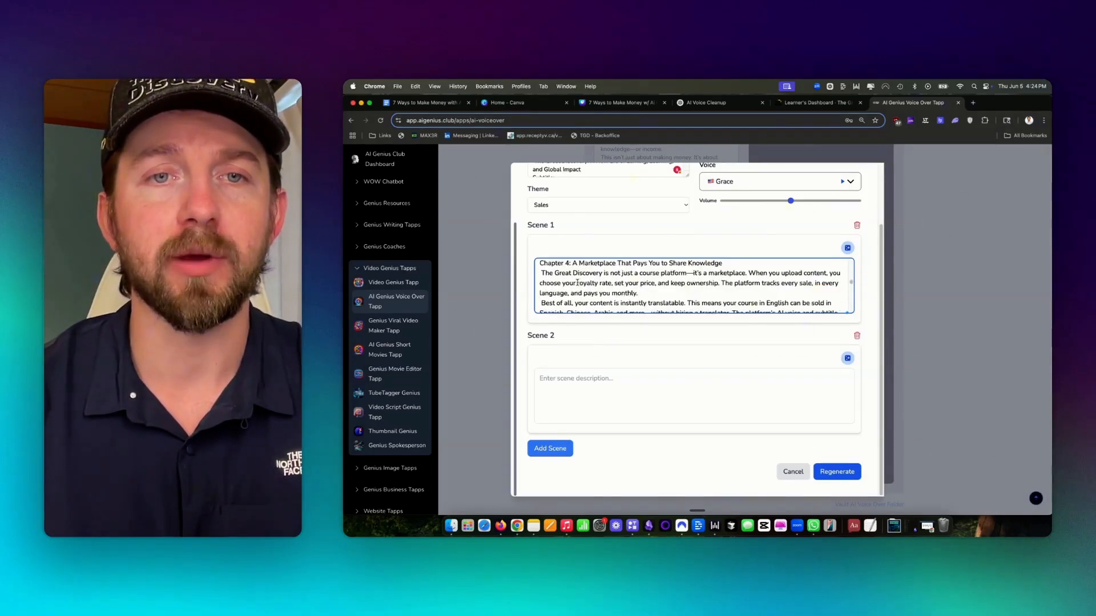
{"action": "scroll", "coordinate": [577, 283], "scroll_direction": "down", "scroll_amount": 15}
Step: Replace the Scene 1 text with the first half of the ebook and paste the second half into Scene 2
{"action": "key", "text": "super+a"}
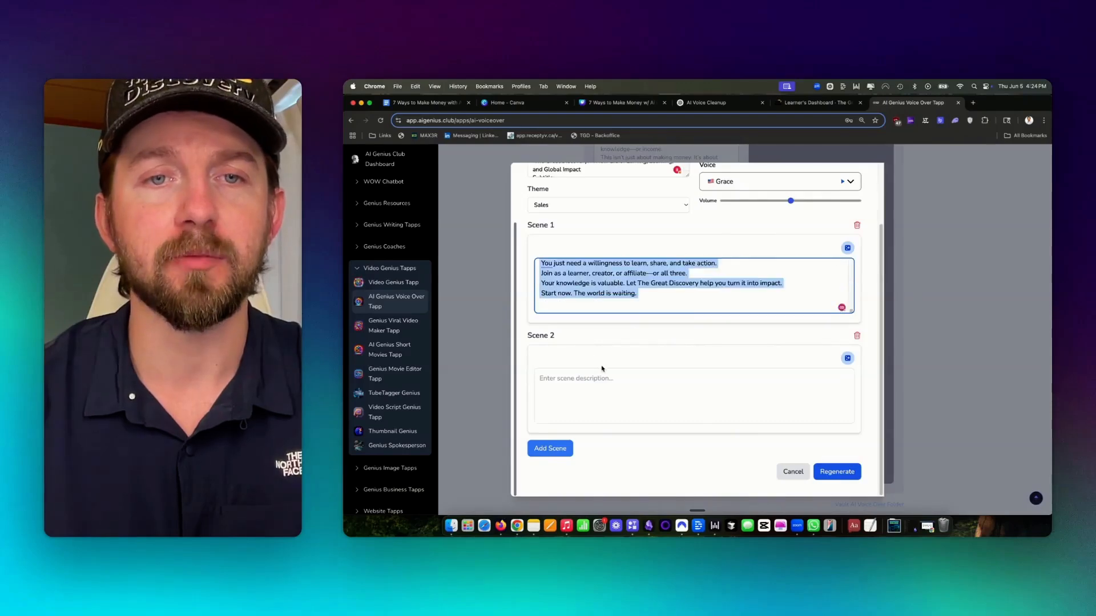
{"action": "key", "text": "super+v"}
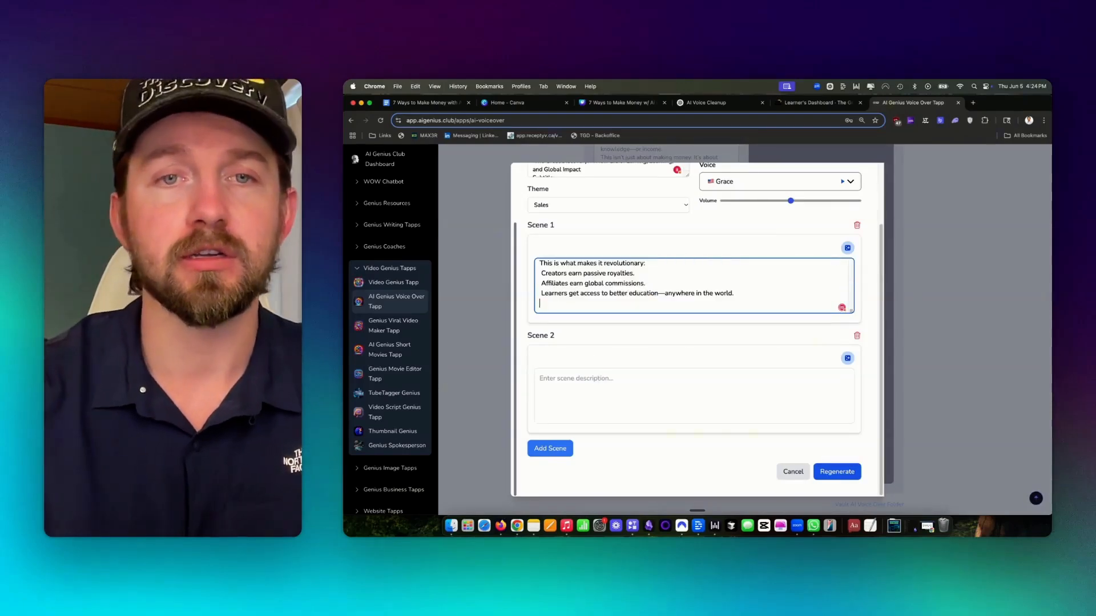
{"action": "left_click", "coordinate": [604, 379]}
{"action": "key", "text": "super+v"}
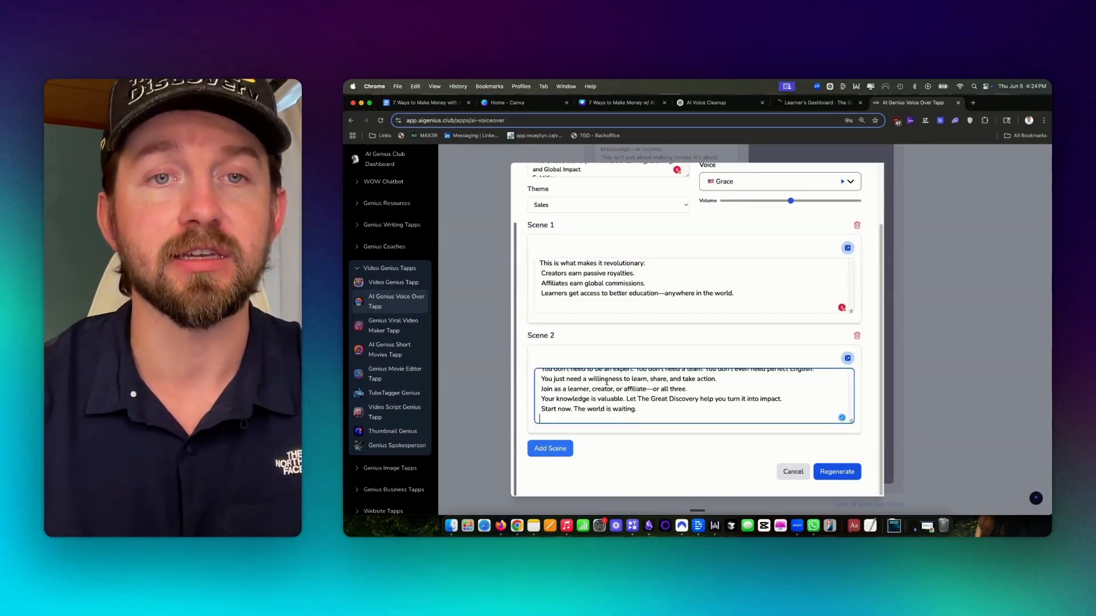
Step: Check the text in both scenes and regenerate the voice-over from them
{"action": "scroll", "coordinate": [606, 382], "scroll_direction": "up", "scroll_amount": 5}
{"action": "scroll", "coordinate": [577, 285], "scroll_direction": "up", "scroll_amount": 10}
{"action": "scroll", "coordinate": [578, 287], "scroll_direction": "down", "scroll_amount": 5}
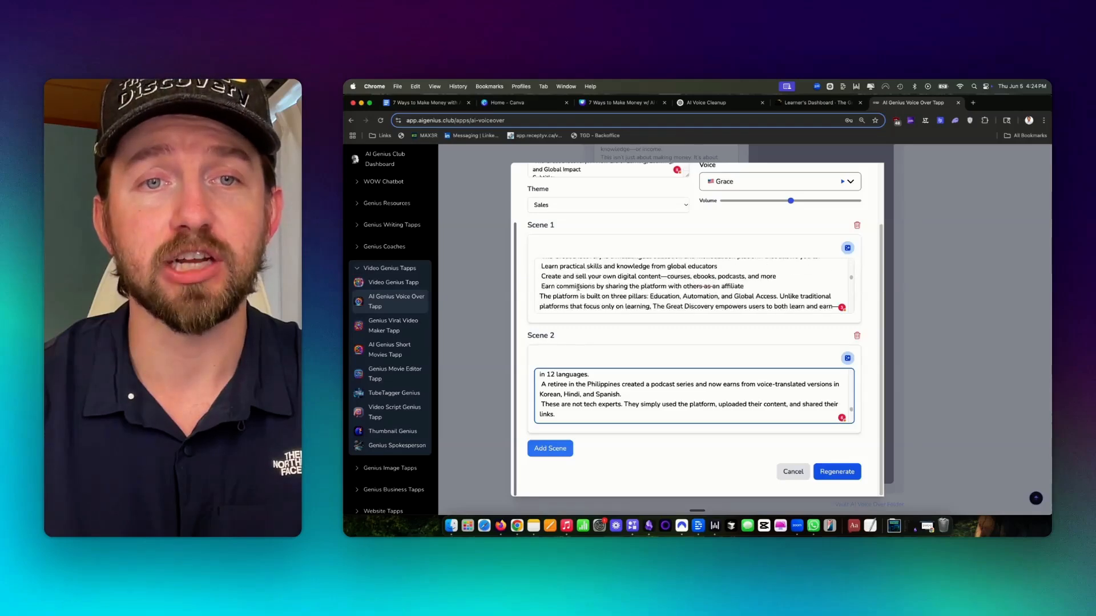
{"action": "scroll", "coordinate": [577, 287], "scroll_direction": "down", "scroll_amount": 10}
{"action": "scroll", "coordinate": [568, 387], "scroll_direction": "down", "scroll_amount": 15}
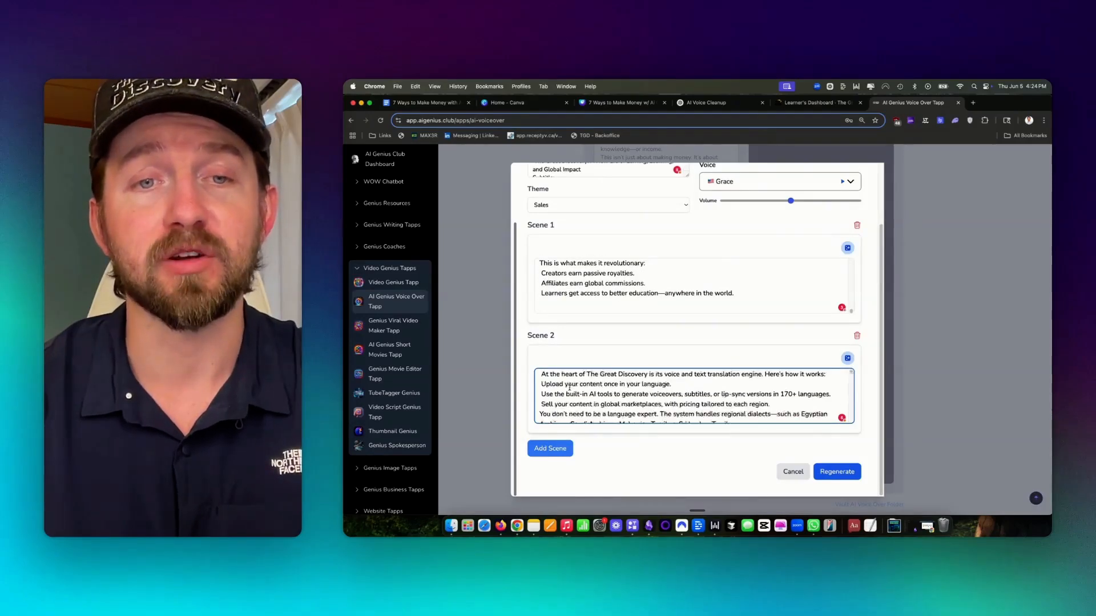
{"action": "scroll", "coordinate": [568, 389], "scroll_direction": "down", "scroll_amount": 4}
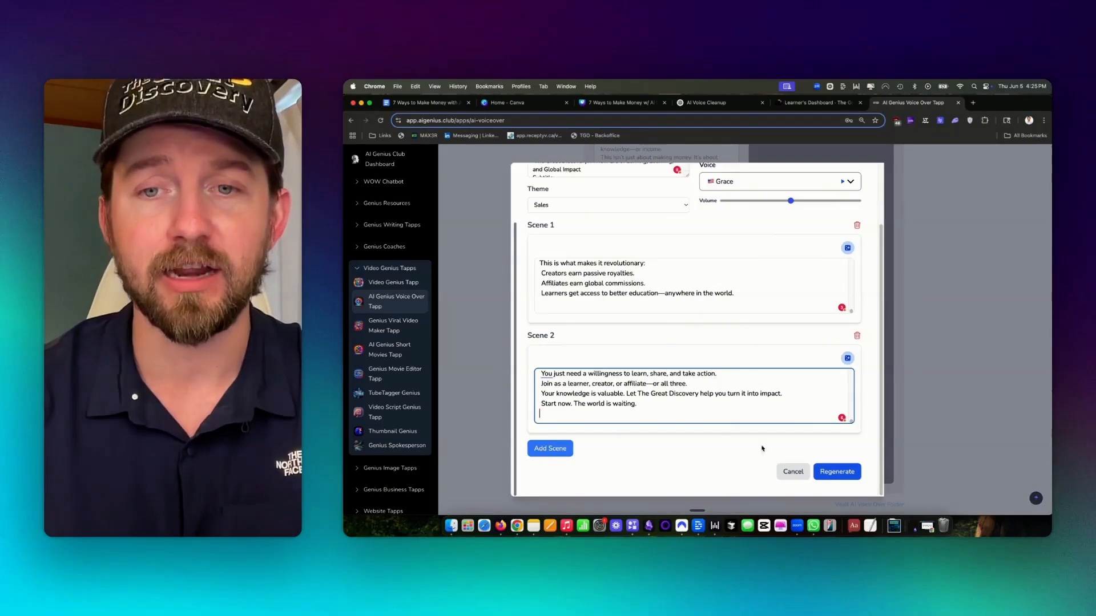
{"action": "left_click", "coordinate": [829, 472]}
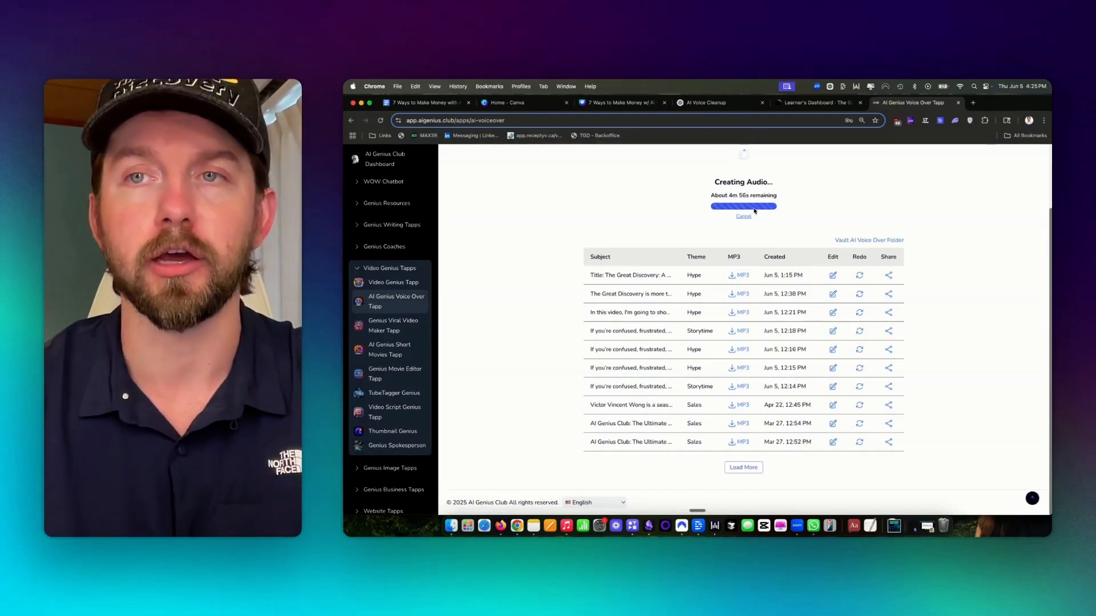
Step: Open the audio preview of the existing Hype voice-over created Jun 5, 1:15 PM
{"action": "left_click", "coordinate": [742, 276]}
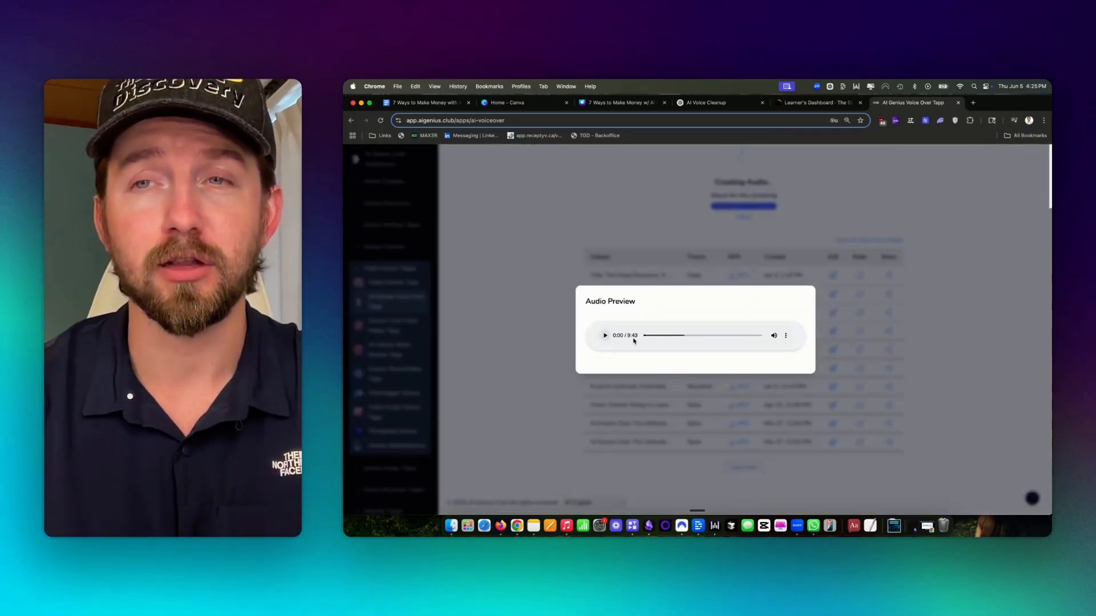
{"action": "left_click", "coordinate": [650, 282]}
{"action": "left_click", "coordinate": [631, 343]}
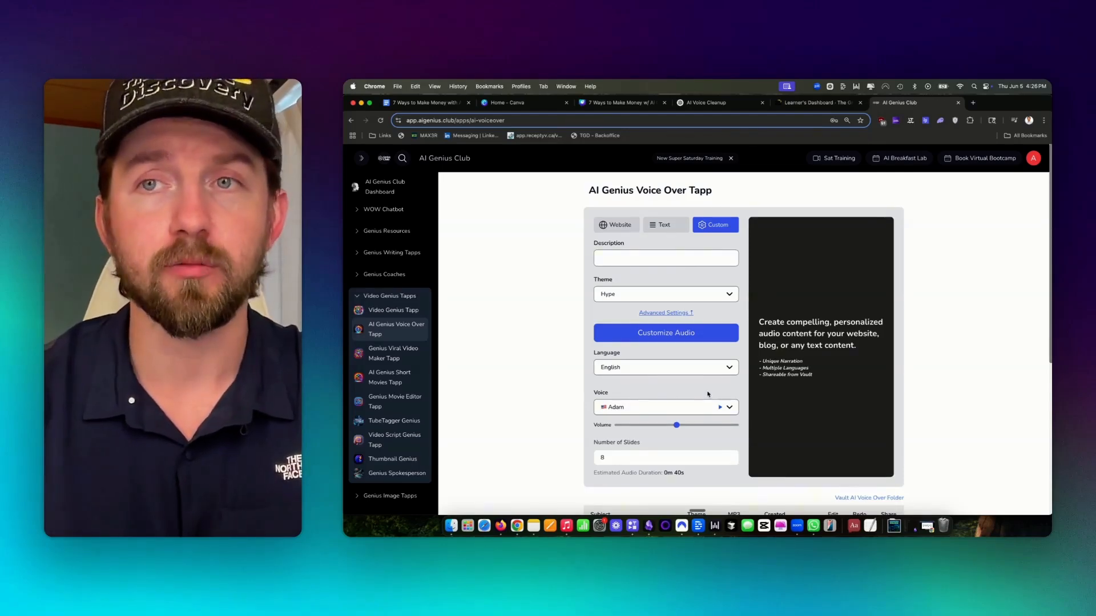
Step: Listen to the beginning of the newly generated voice-over in the audio preview, pause it and open the player's extra options
{"action": "scroll", "coordinate": [711, 398], "scroll_direction": "down", "scroll_amount": 5}
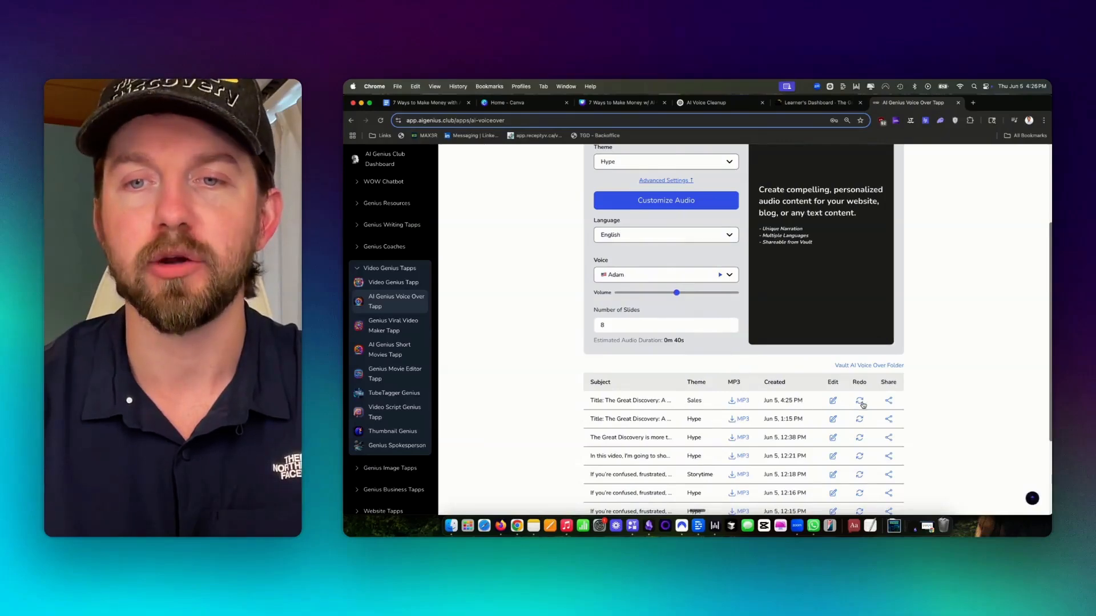
{"action": "left_click", "coordinate": [736, 402]}
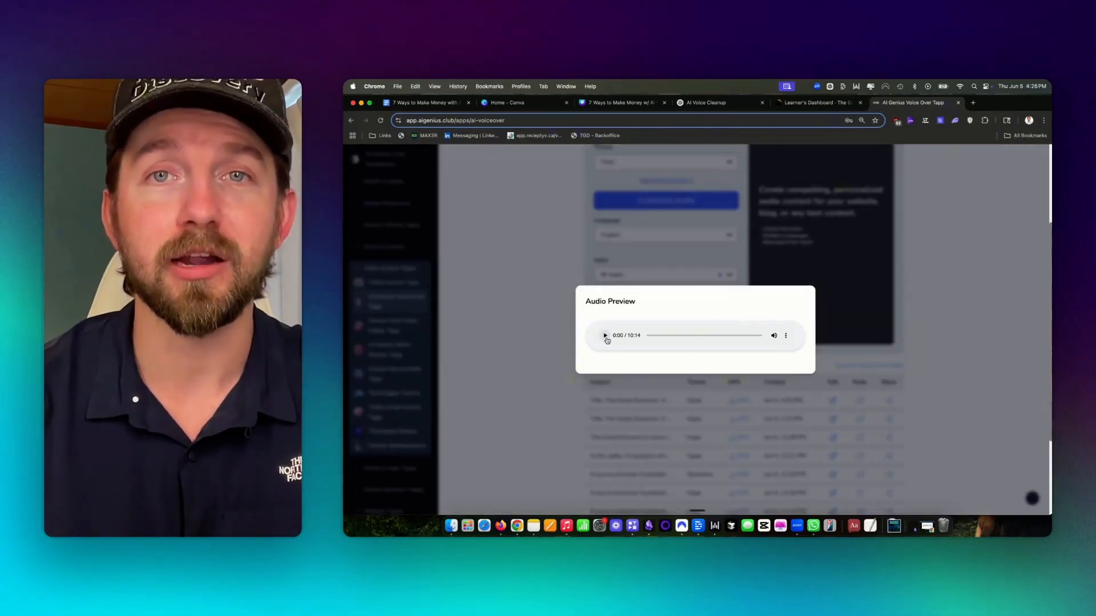
{"action": "left_click", "coordinate": [605, 337]}
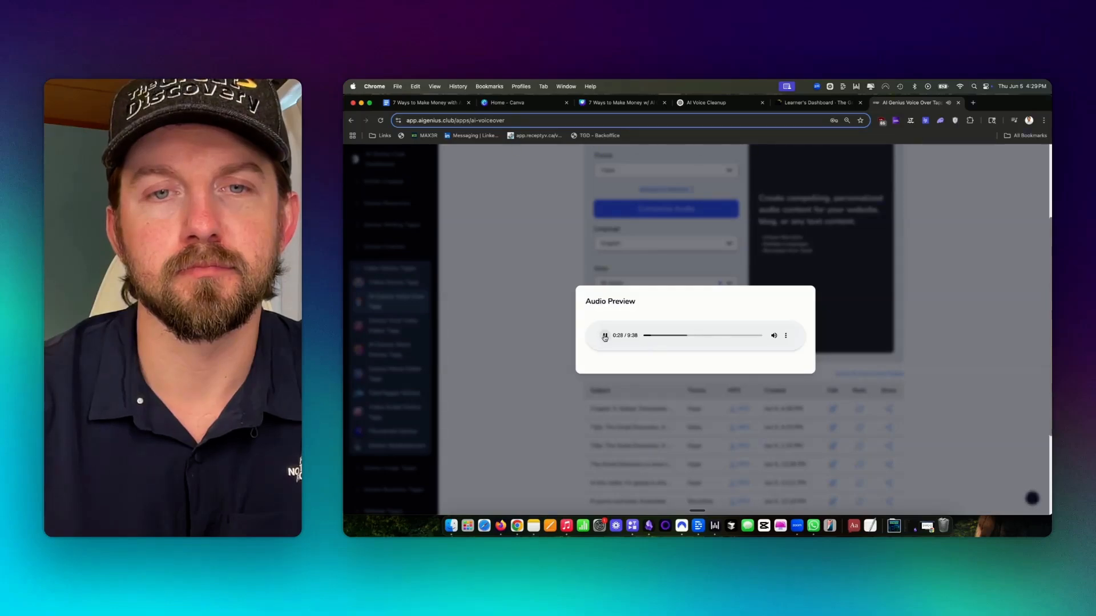
{"action": "left_click", "coordinate": [605, 336]}
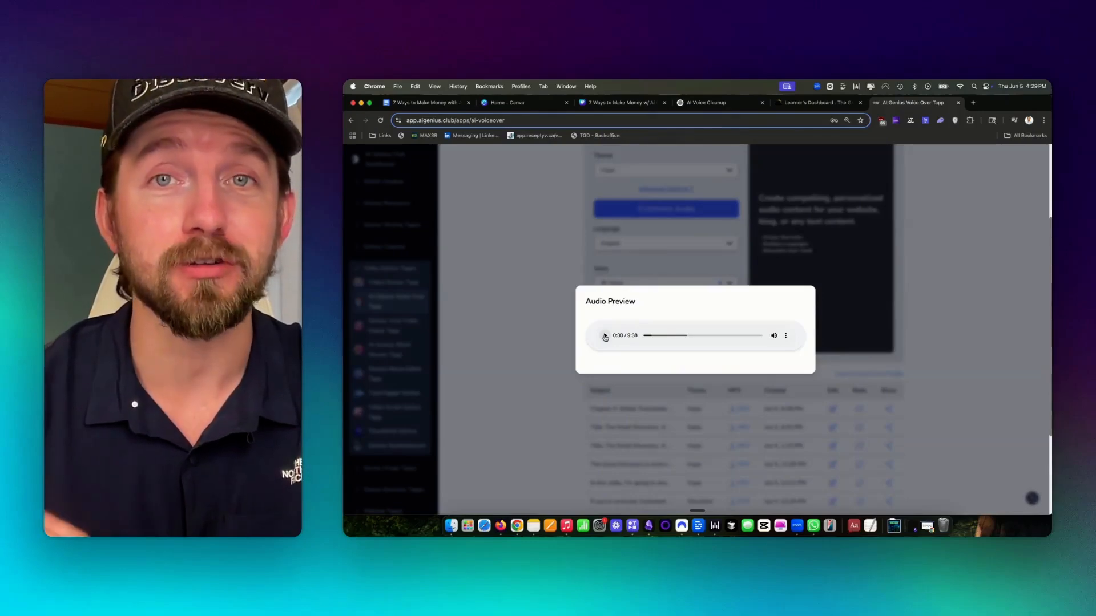
{"action": "key", "text": "super+1"}
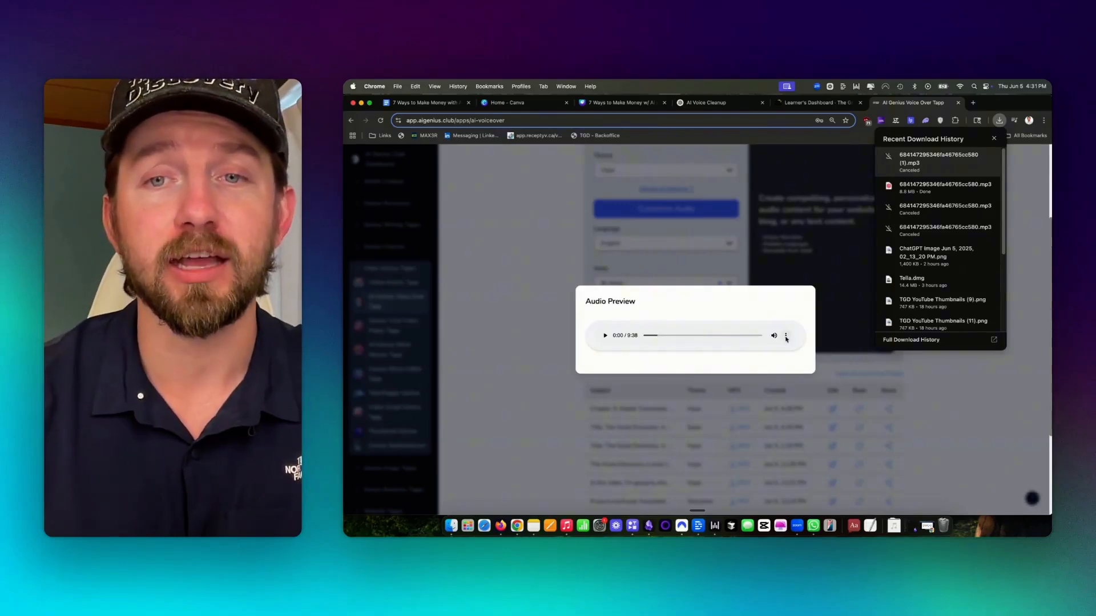
{"action": "left_click", "coordinate": [786, 337]}
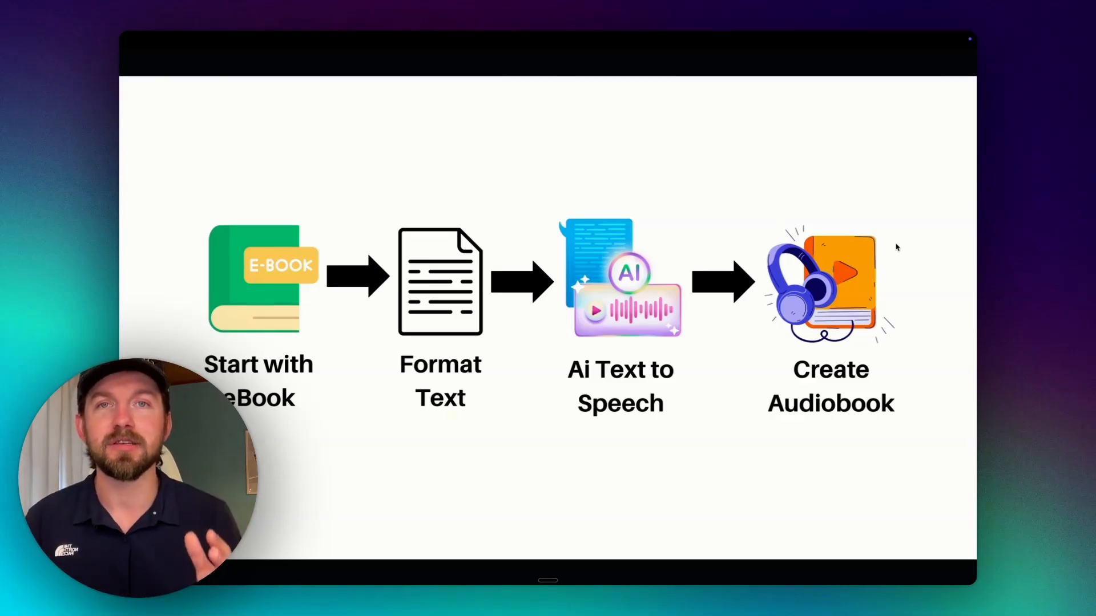
{"action": "left_click", "coordinate": [902, 242]}
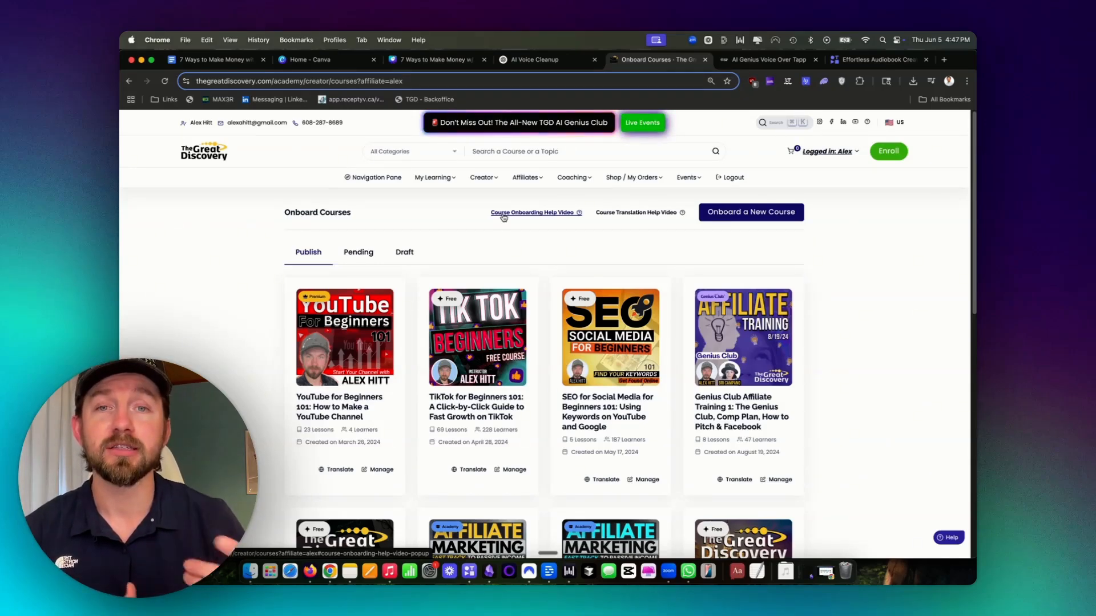
Step: Start onboarding a new course on The Great Discovery and agree to the Creator Terms & Conditions
{"action": "left_click", "coordinate": [741, 220]}
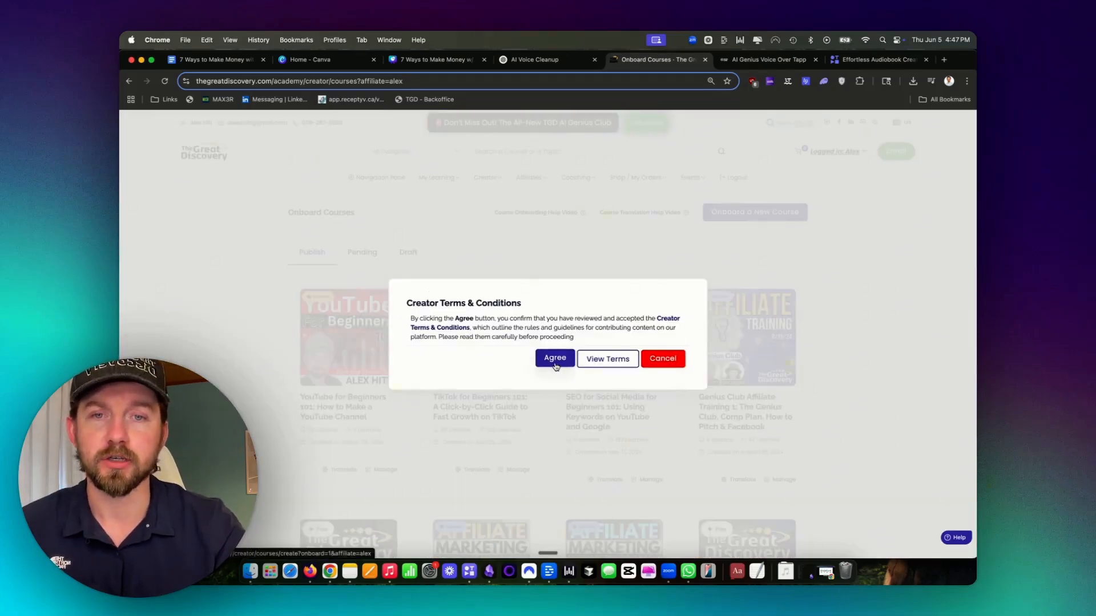
{"action": "left_click", "coordinate": [555, 358]}
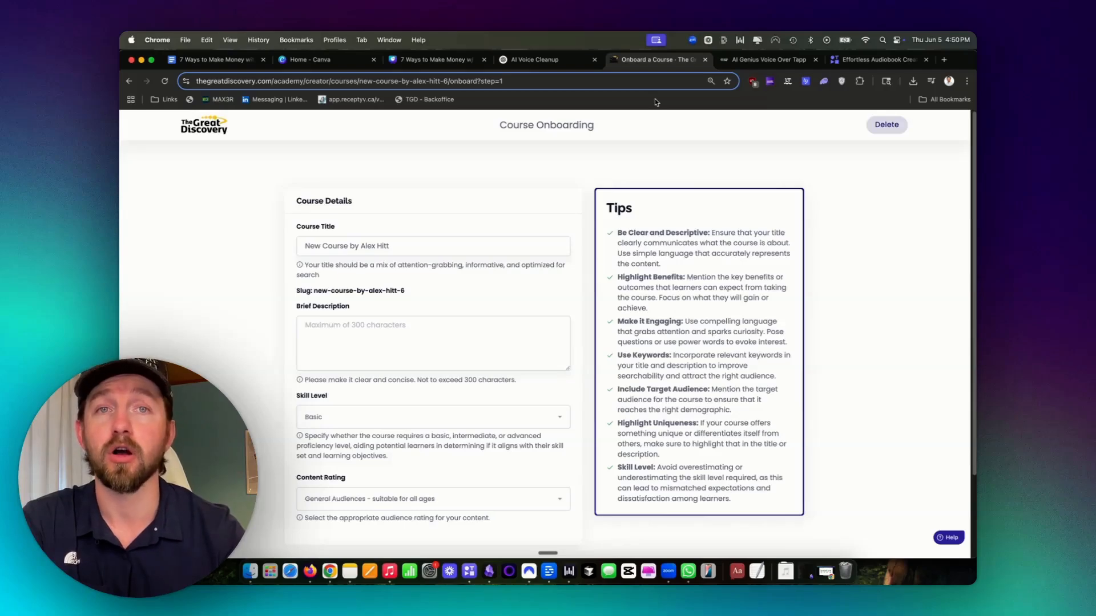
Step: Title the course "The Great Discovery Blueprint: Learn, Earn, and Impact Globally with AI" and enter a brief description about creating, translating and selling digital content
{"action": "triple_click", "coordinate": [406, 241]}
{"action": "type", "text": "The Great Discovery Blueprint: Learn, Earn, and Impact Globally with AI"}
{"action": "key", "text": "Tab"}
{"action": "type", "text": "Learn how to create, translate, and sell digital content globally using AI. This course shows you how to earn income as a learner, creator, or affiliate on The Great Discovery—no tech skills needed, no language barriers, just one platform to grow your impact and income."}
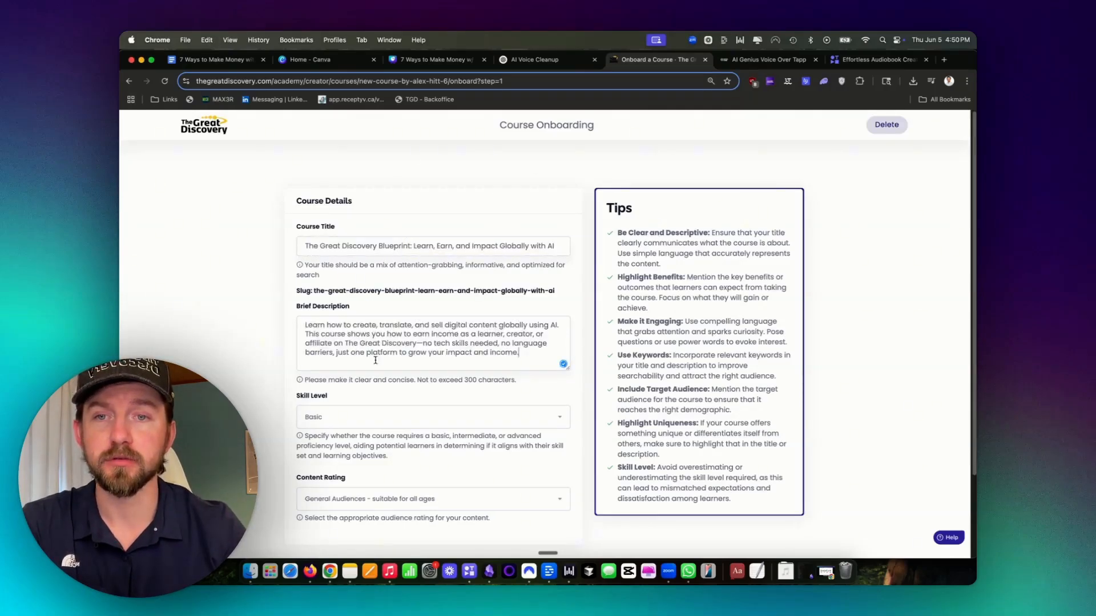
Step: Keep the Basic skill level and General Audiences content rating, and save the course details and the course image
{"action": "scroll", "coordinate": [355, 359], "scroll_direction": "down", "scroll_amount": 2}
{"action": "left_click", "coordinate": [355, 360]}
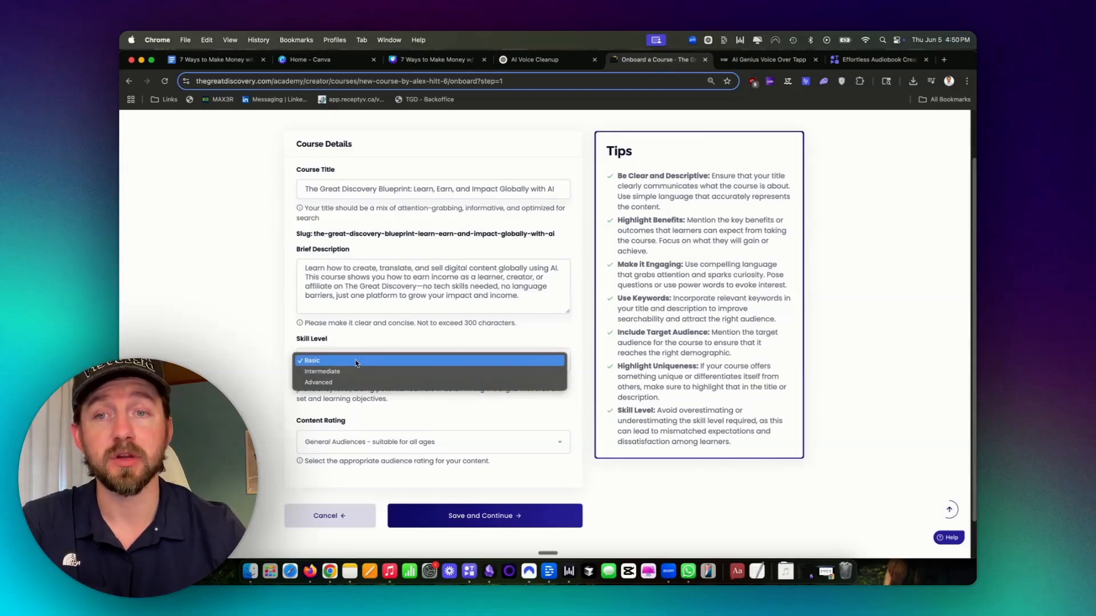
{"action": "left_click", "coordinate": [355, 360]}
{"action": "left_click", "coordinate": [376, 447]}
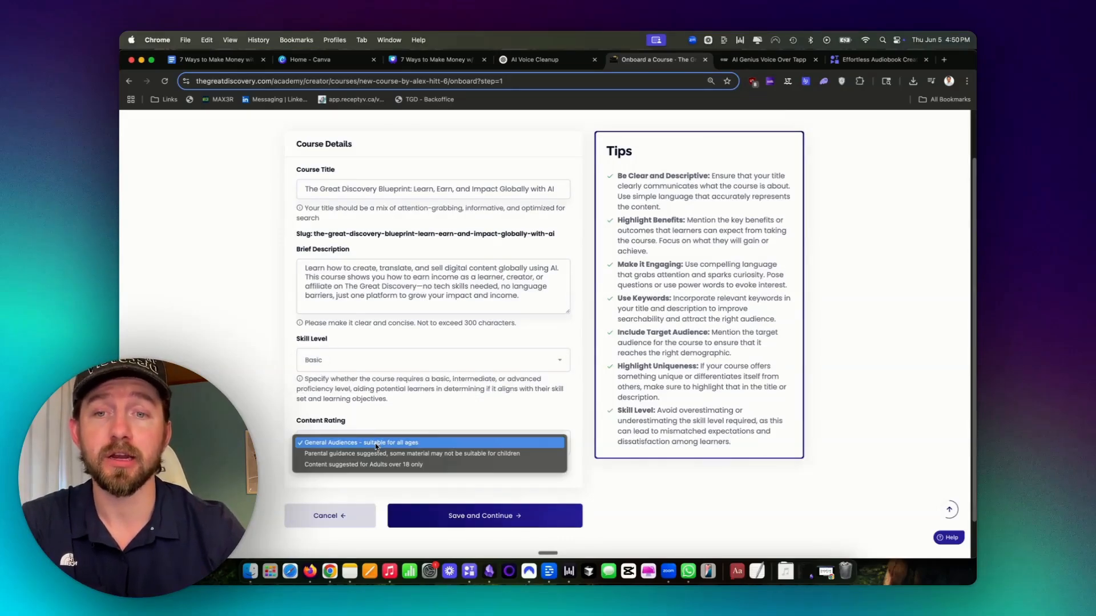
{"action": "left_click", "coordinate": [375, 443]}
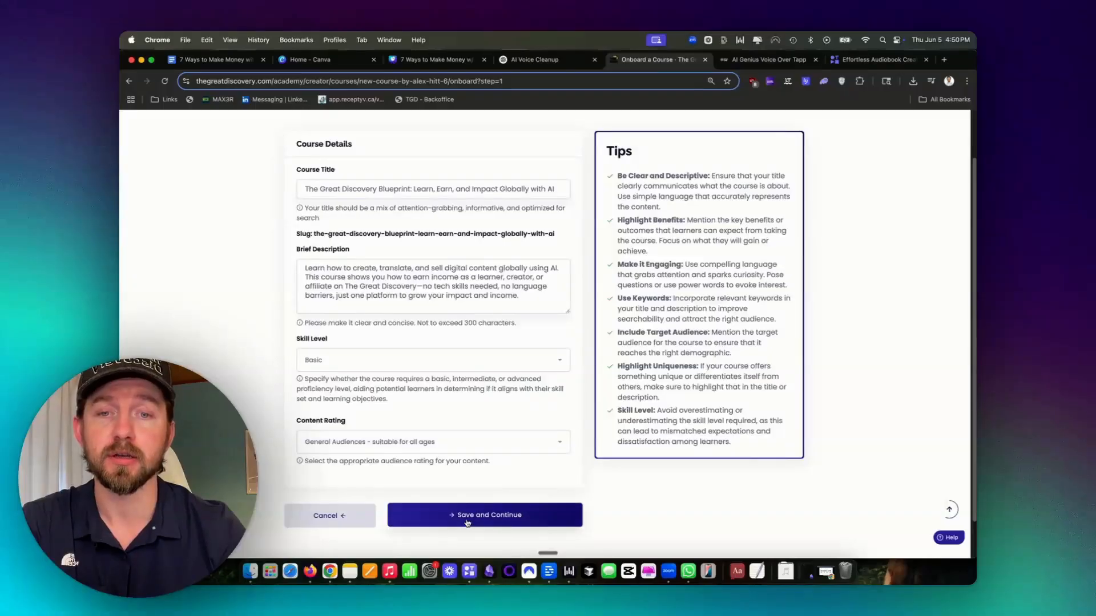
{"action": "left_click", "coordinate": [467, 517]}
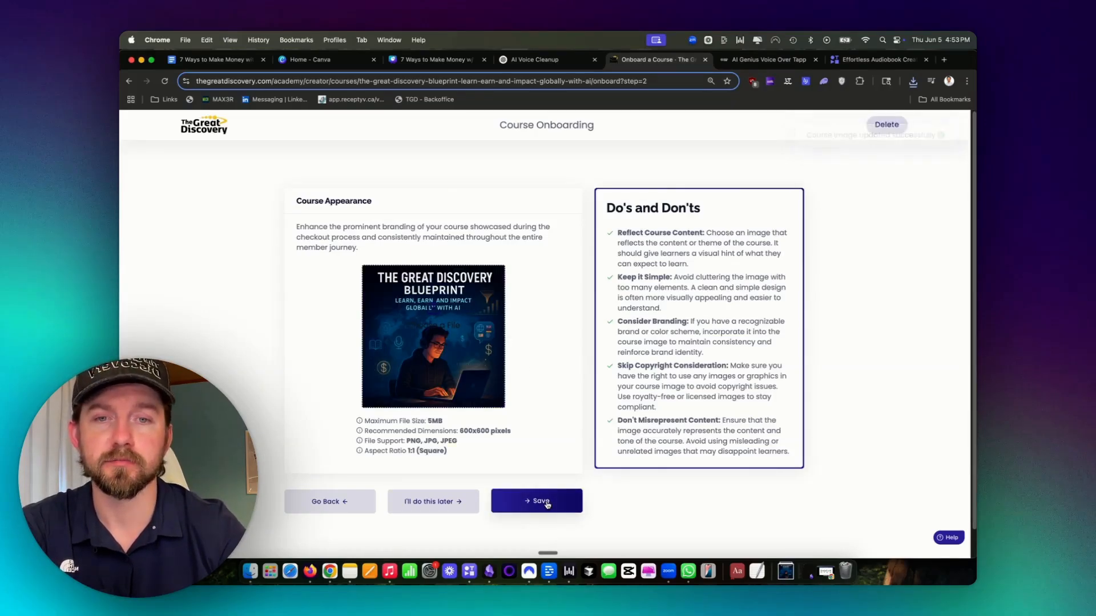
{"action": "left_click", "coordinate": [546, 502]}
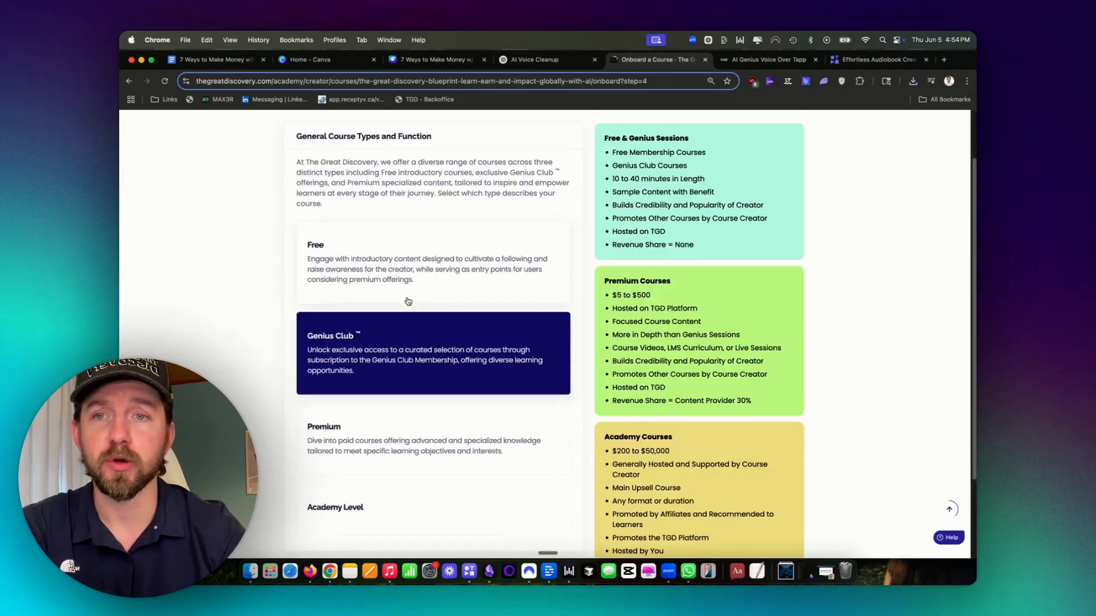
Step: Make the course Premium at 4.99 USD and save the pricing with CPI adjustment and corporate discounts kept at Yes
{"action": "left_click", "coordinate": [388, 440]}
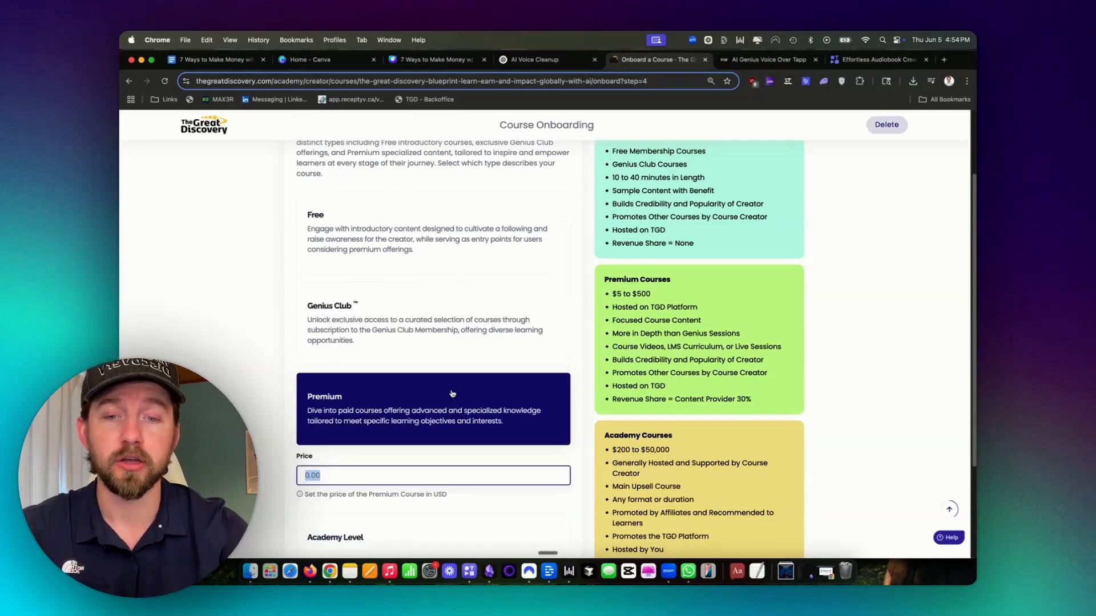
{"action": "type", "text": "4.99"}
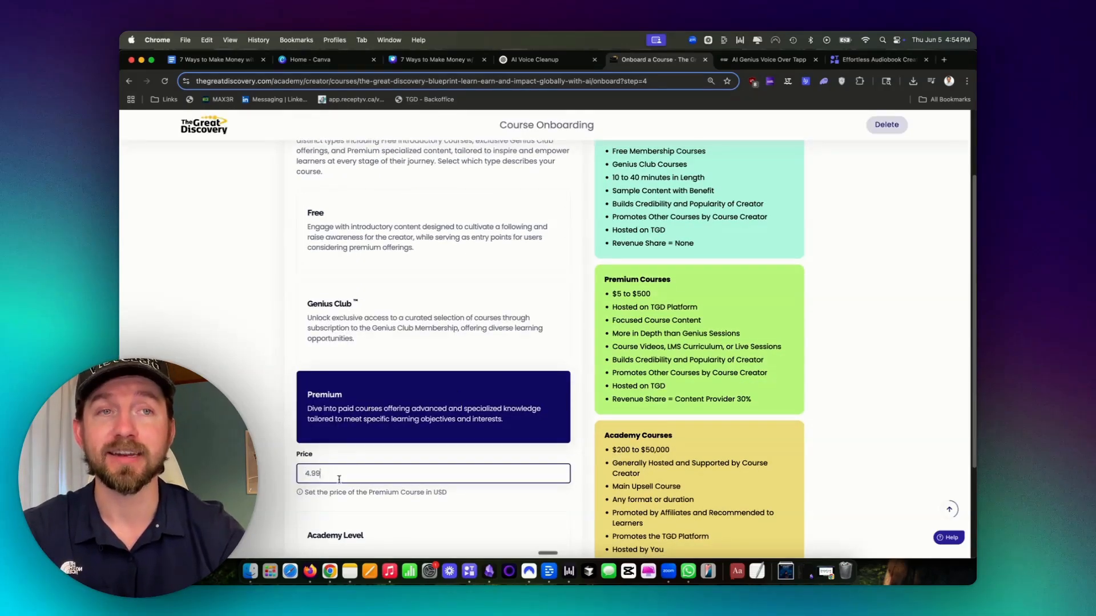
{"action": "scroll", "coordinate": [411, 476], "scroll_direction": "down", "scroll_amount": 3}
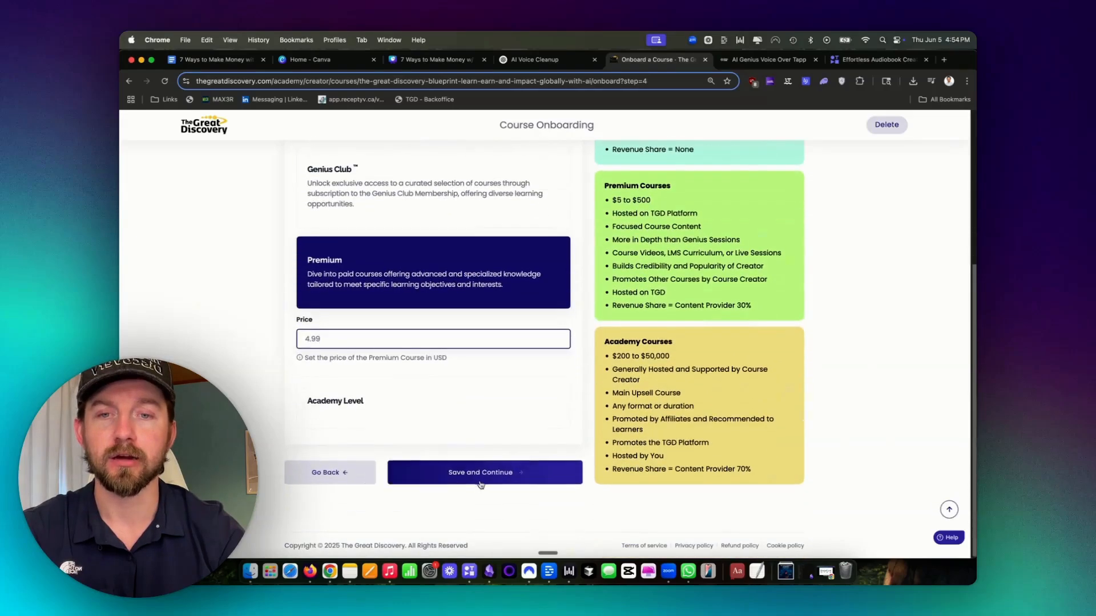
{"action": "left_click", "coordinate": [477, 482]}
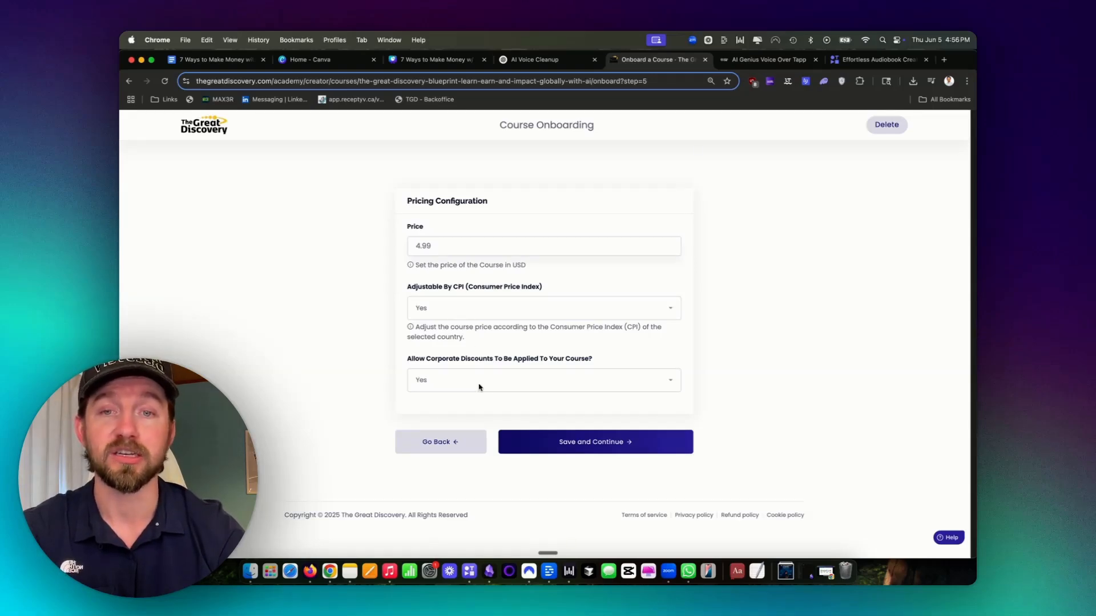
{"action": "left_click", "coordinate": [573, 453]}
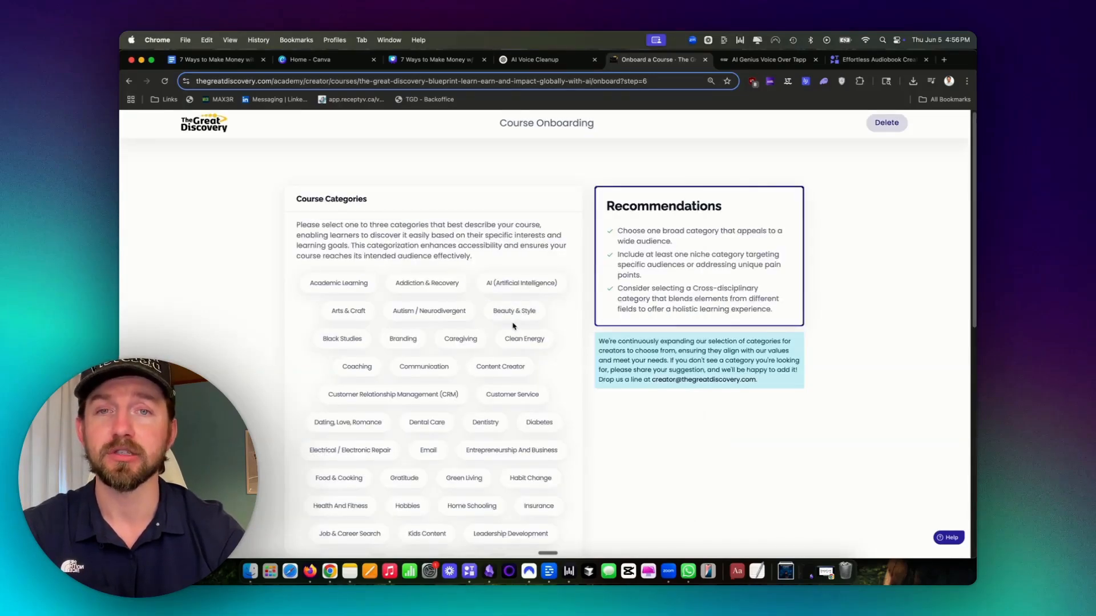
Step: Select the course categories AI (Artificial Intelligence), Entrepreneurship And Business, and Network Marketing Mastery
{"action": "left_click", "coordinate": [508, 288]}
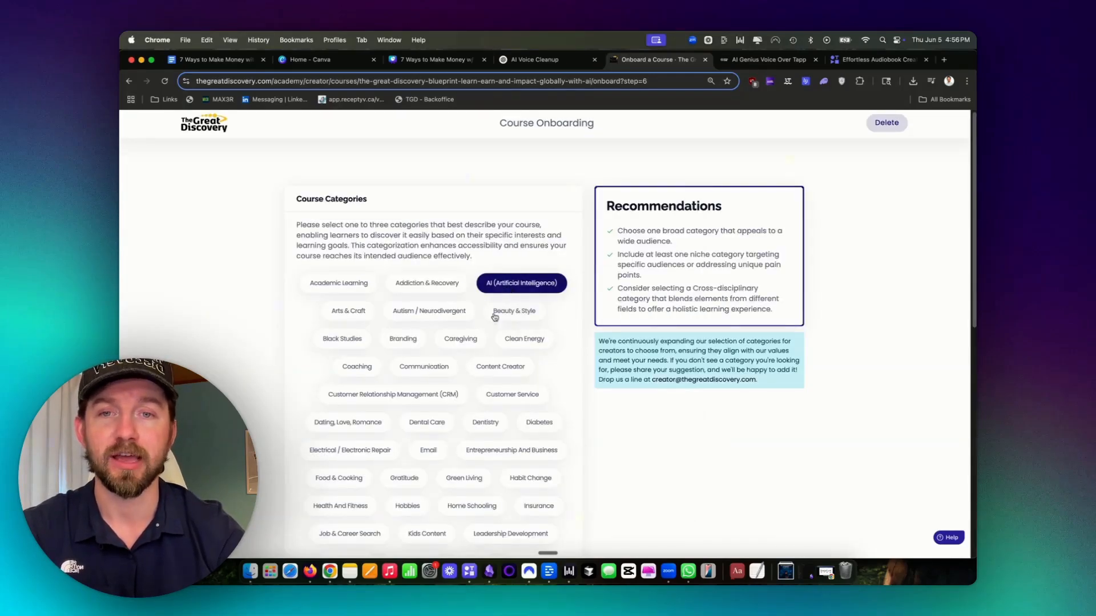
{"action": "scroll", "coordinate": [495, 342], "scroll_direction": "down", "scroll_amount": 3}
{"action": "left_click", "coordinate": [494, 373]}
{"action": "scroll", "coordinate": [494, 377], "scroll_direction": "down", "scroll_amount": 9}
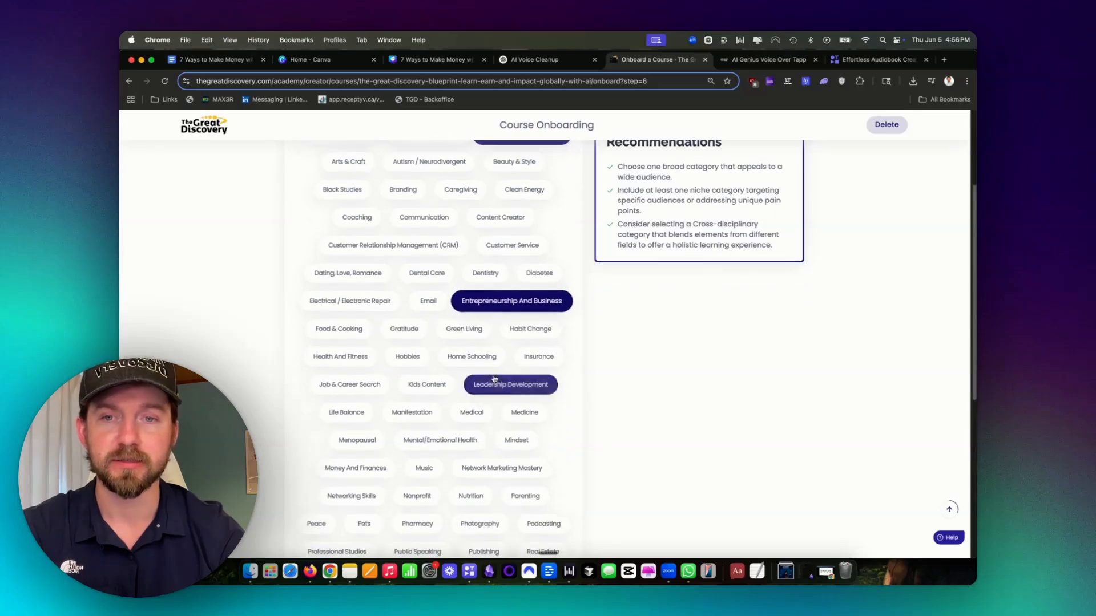
{"action": "left_click", "coordinate": [492, 311]}
{"action": "scroll", "coordinate": [491, 311], "scroll_direction": "down", "scroll_amount": 6}
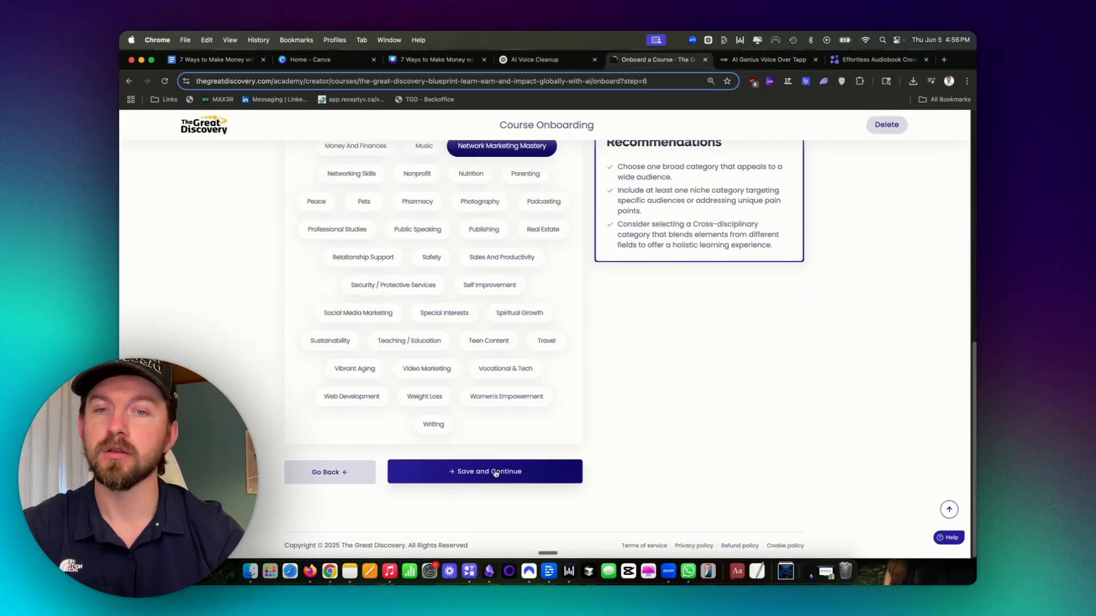
Step: Save the selected categories, then set the original course language to English and save it
{"action": "left_click", "coordinate": [493, 474]}
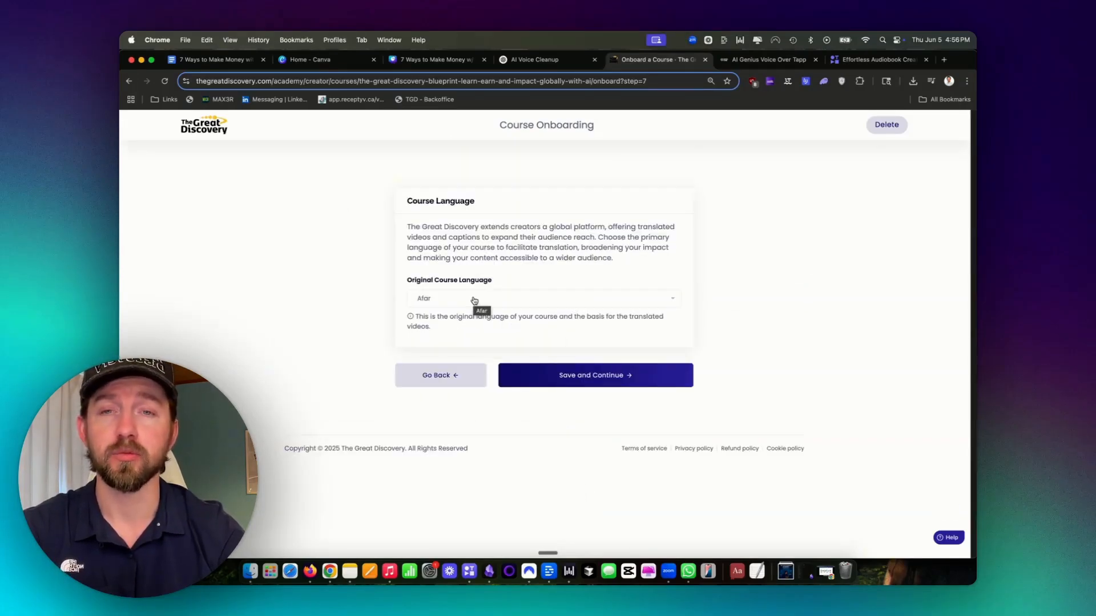
{"action": "left_click", "coordinate": [473, 299]}
{"action": "type", "text": "e"}
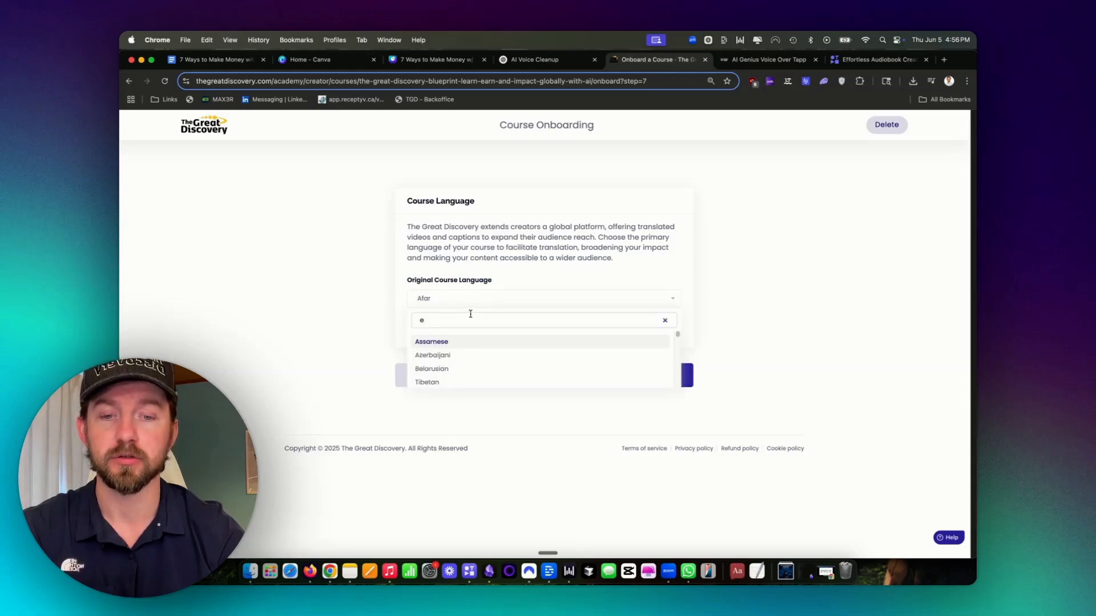
{"action": "type", "text": "ng"}
{"action": "left_click", "coordinate": [443, 343]}
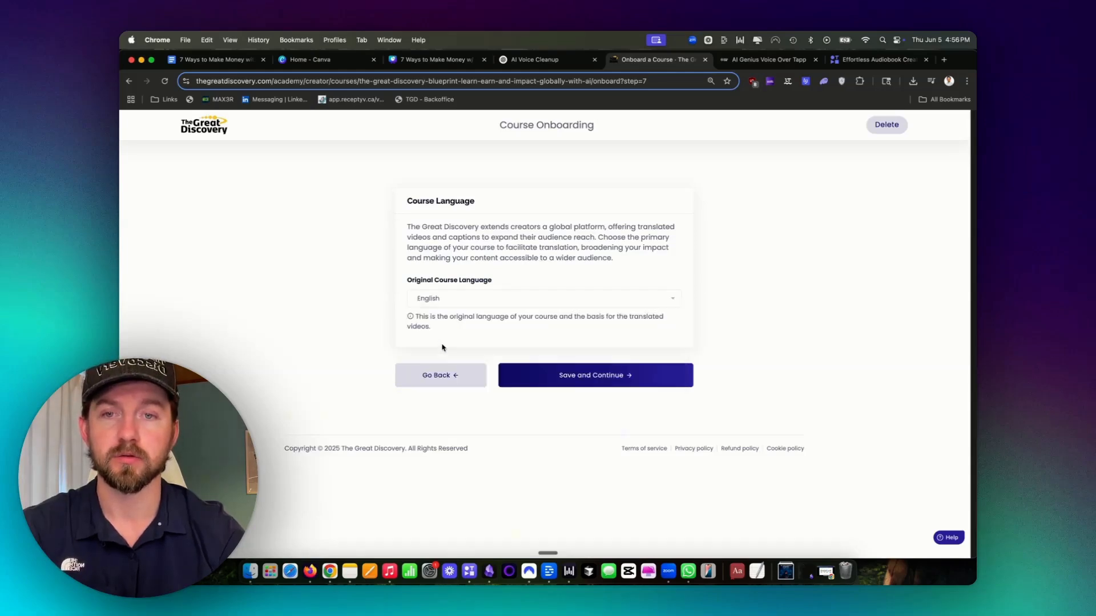
{"action": "left_click", "coordinate": [581, 382]}
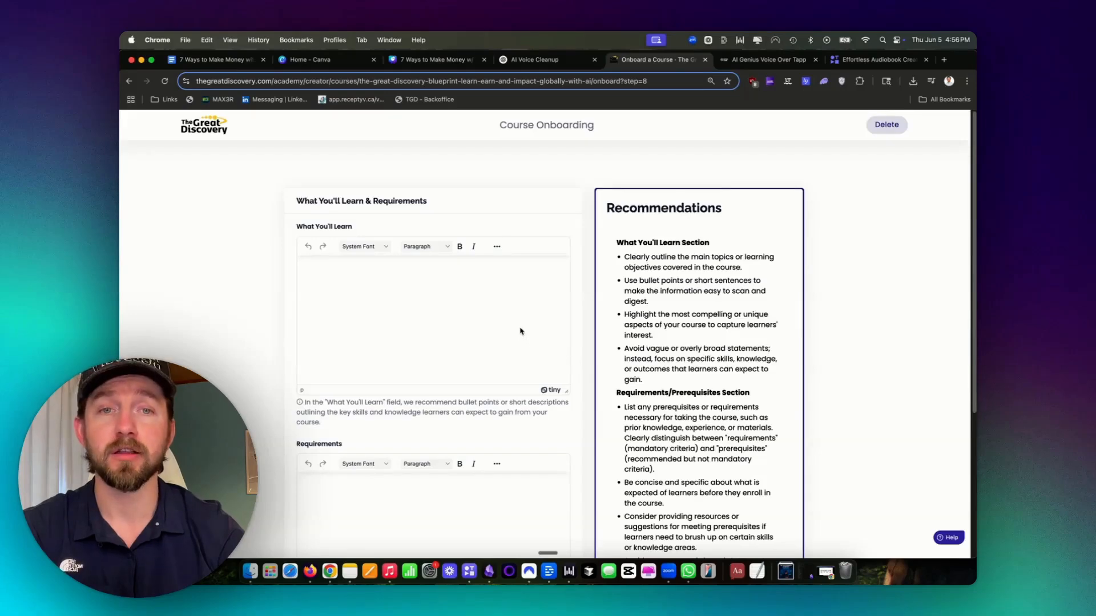
Step: Fill in What You'll Learn with the prepared course overview, enter "None" as the Requirements, and save
{"action": "scroll", "coordinate": [586, 302], "scroll_direction": "down", "scroll_amount": 1}
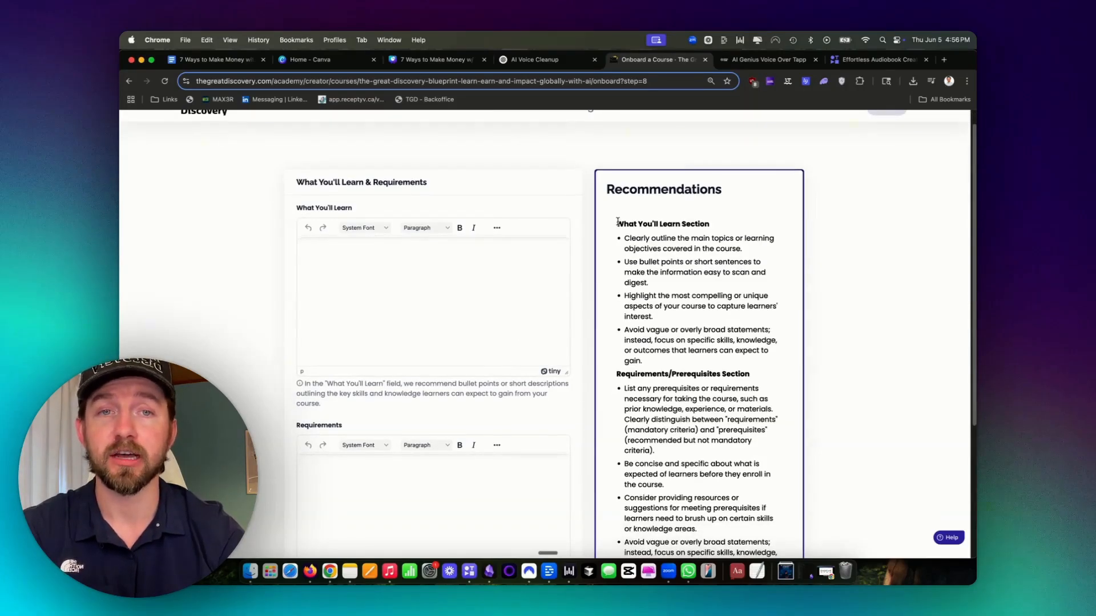
{"action": "left_click_drag", "start_coordinate": [618, 222], "coordinate": [699, 505]}
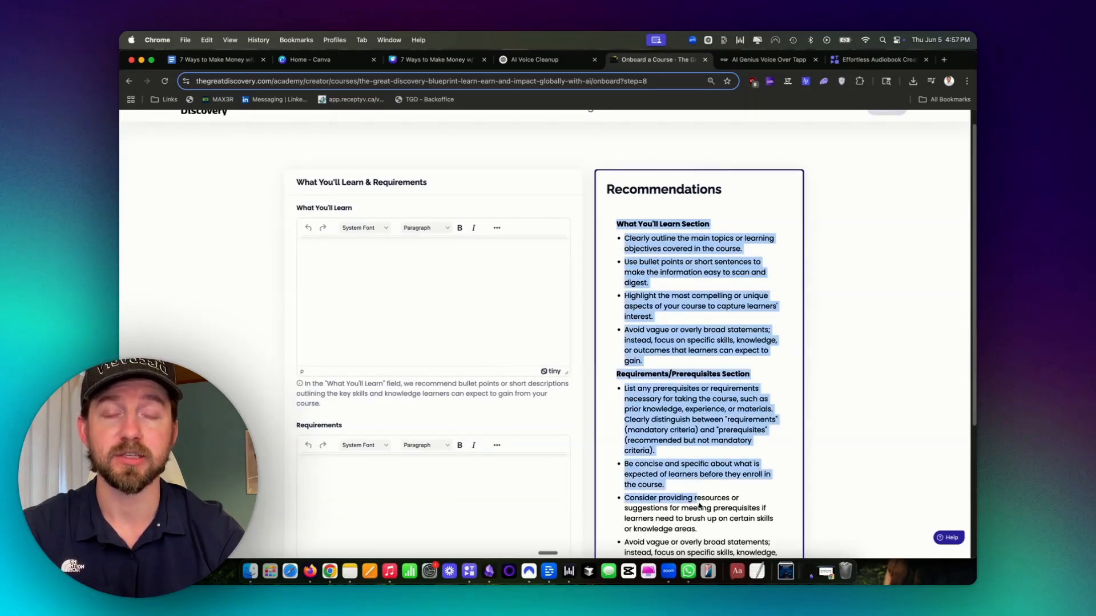
{"action": "left_click", "coordinate": [391, 286]}
{"action": "key", "text": "super+v"}
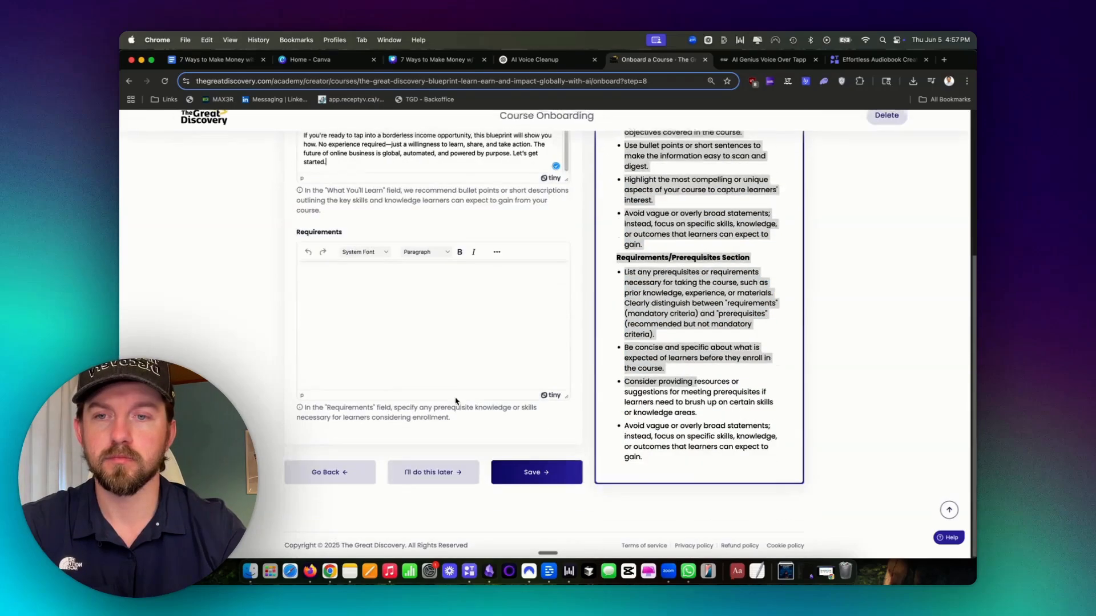
{"action": "type", "text": "None"}
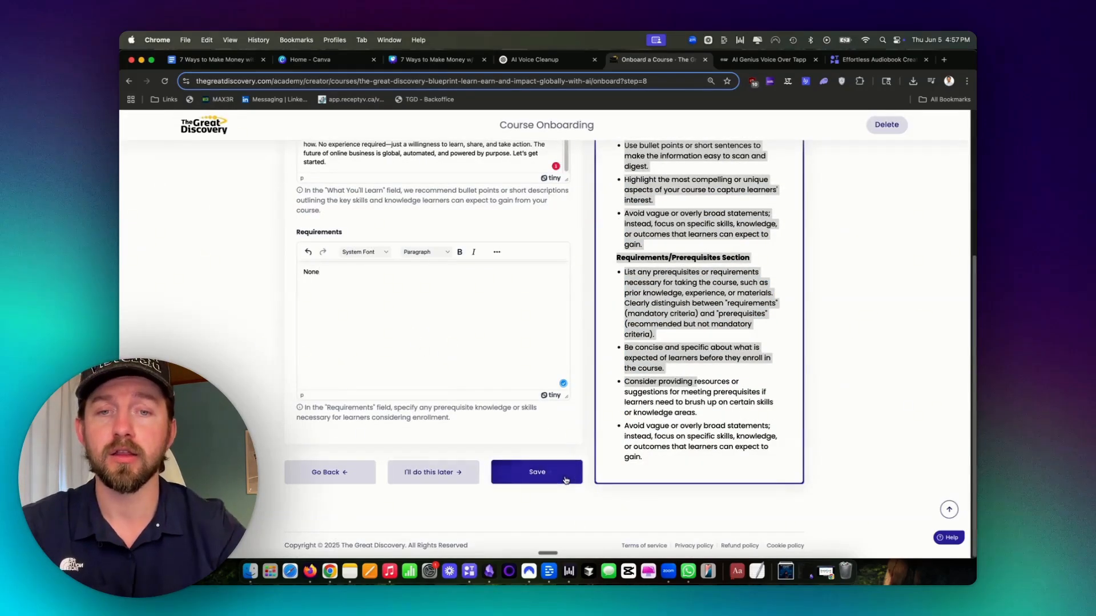
{"action": "left_click", "coordinate": [565, 480]}
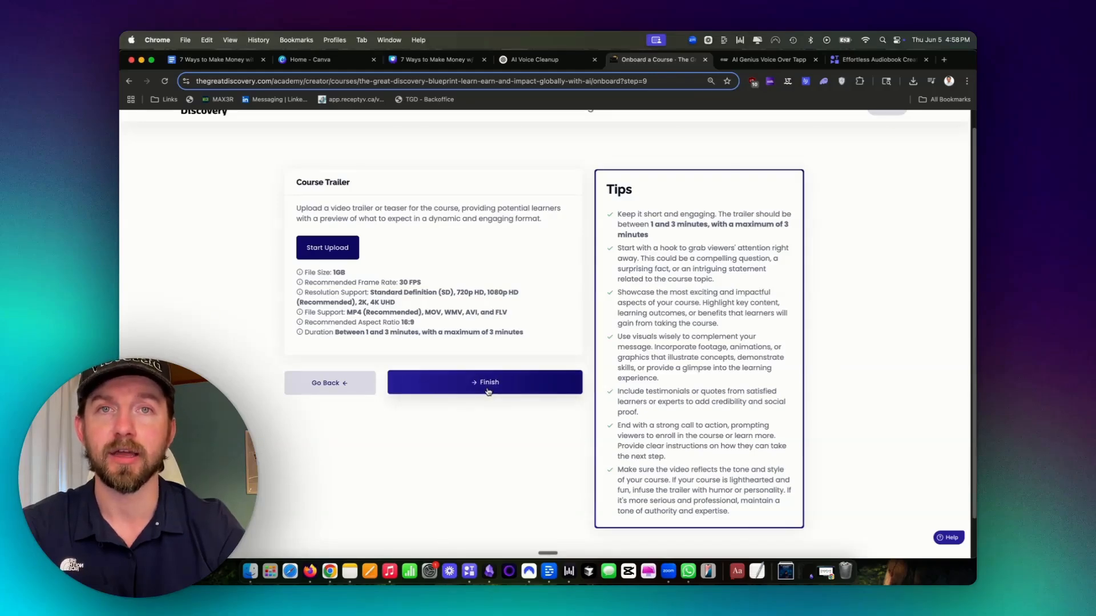
Step: Finish the onboarding without uploading a course trailer and open the course's content management
{"action": "left_click", "coordinate": [488, 382]}
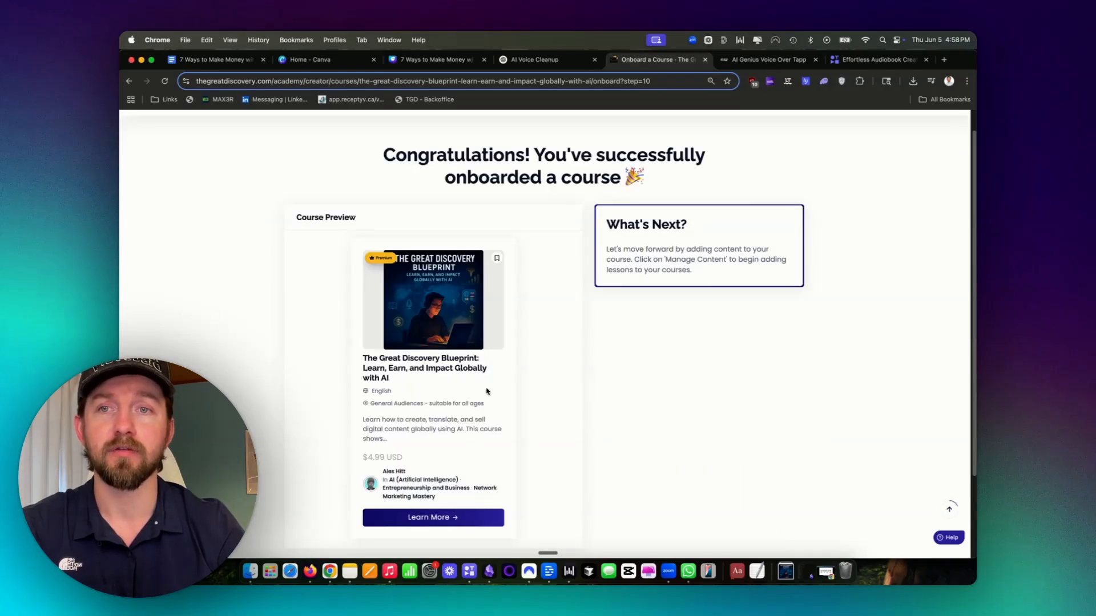
{"action": "scroll", "coordinate": [487, 392], "scroll_direction": "down", "scroll_amount": 3}
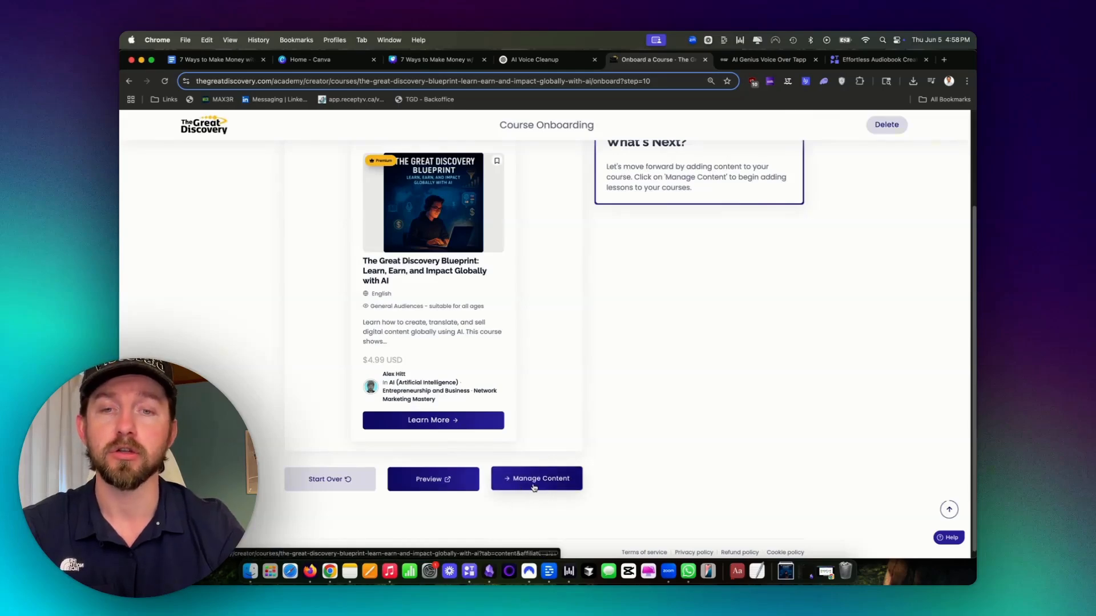
{"action": "left_click", "coordinate": [545, 486]}
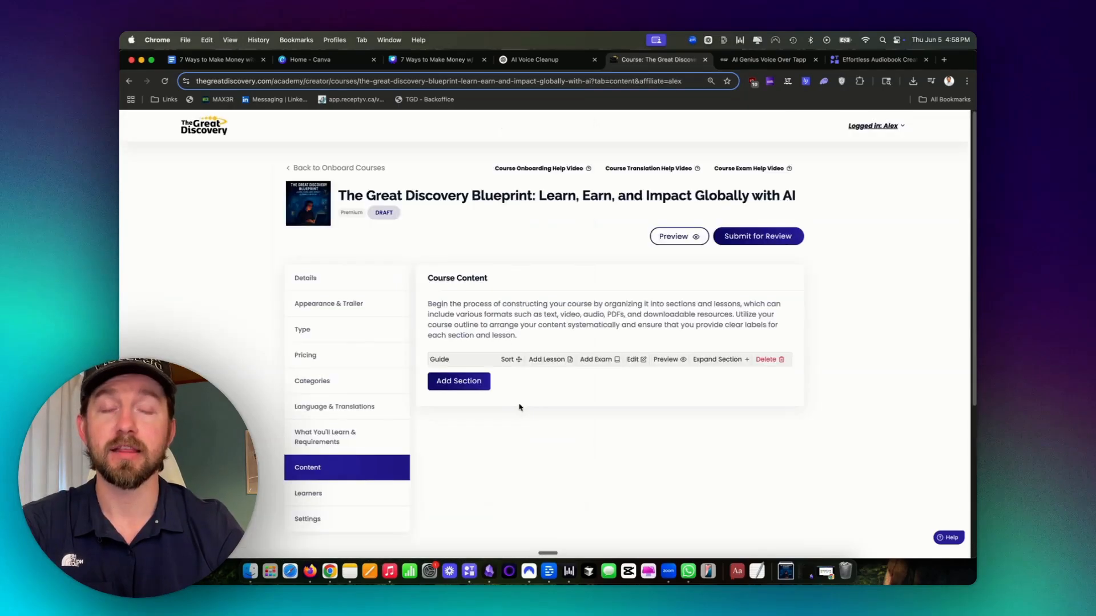
Step: Add a published section titled "The Great Discovery Blueprint: Learn, Earn, and Impact Globally with AI" with the brief course description, and save it
{"action": "left_click", "coordinate": [467, 383]}
{"action": "left_click", "coordinate": [442, 268]}
{"action": "type", "text": "The Great Discovery Blueprint: Learn, Earn, and Impact Globally with AI"}
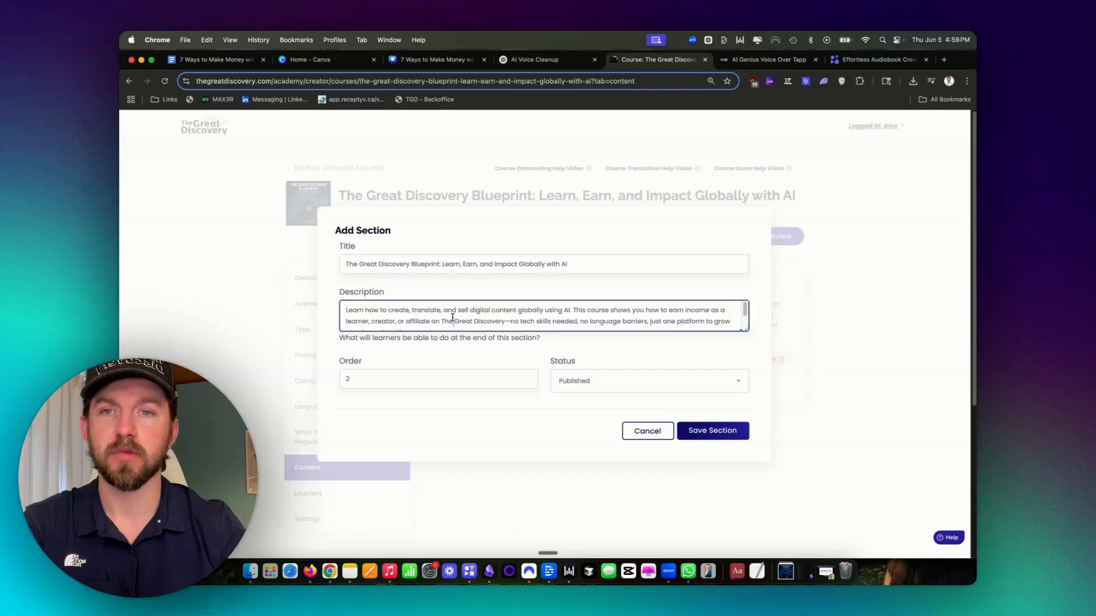
{"action": "key", "text": "super+a"}
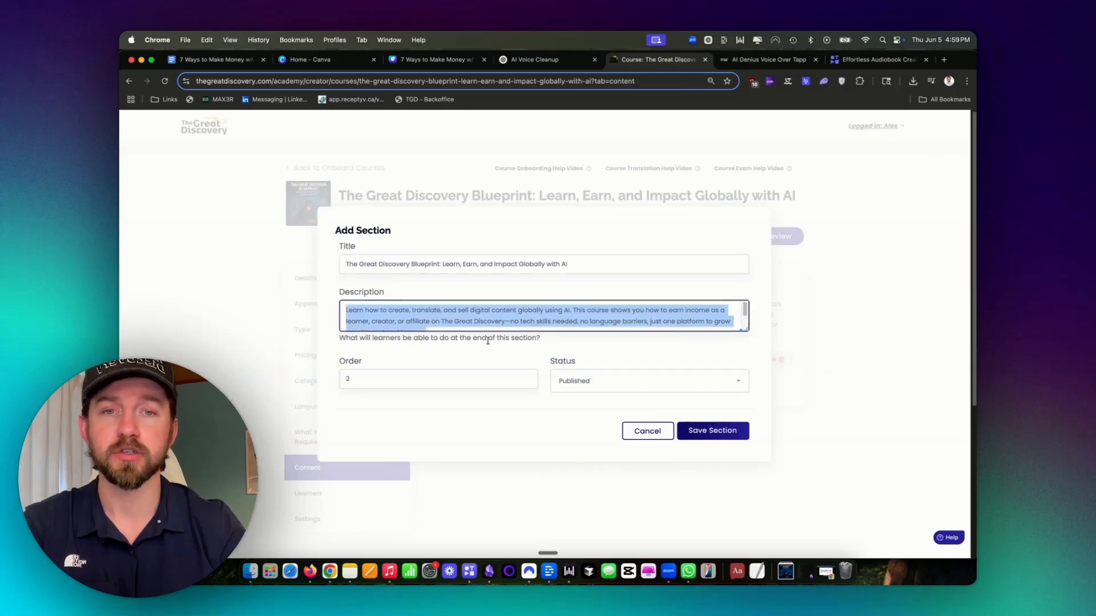
{"action": "left_click", "coordinate": [712, 431]}
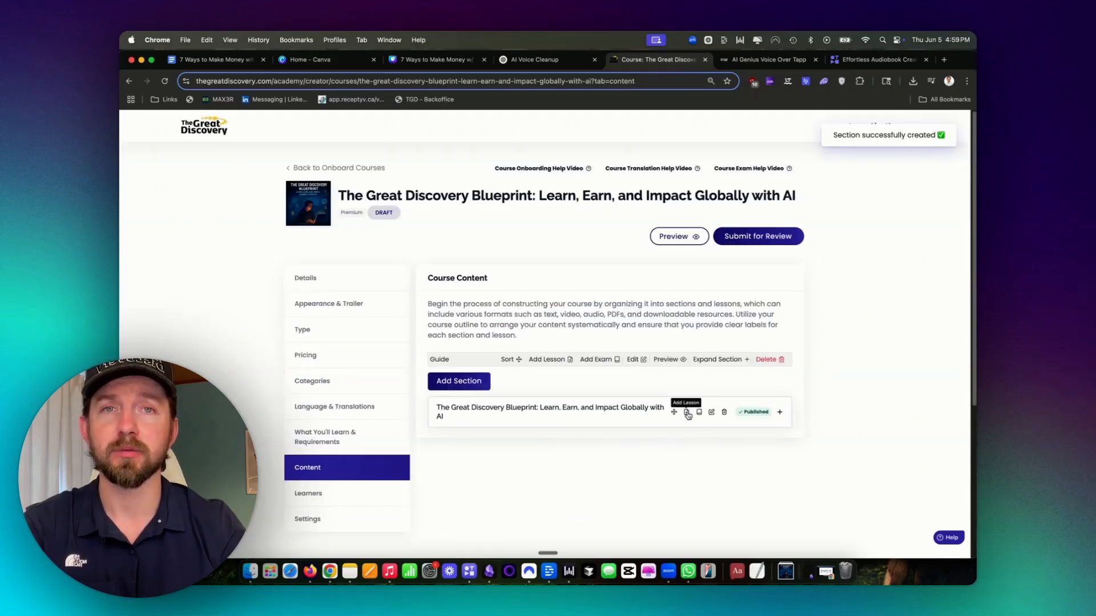
Step: Add a lesson to the section, titled "The Great Discovery Blueprint: Learn, Earn, and Impact Globally with AI", and paste in its description
{"action": "left_click", "coordinate": [687, 413]}
{"action": "triple_click", "coordinate": [454, 264]}
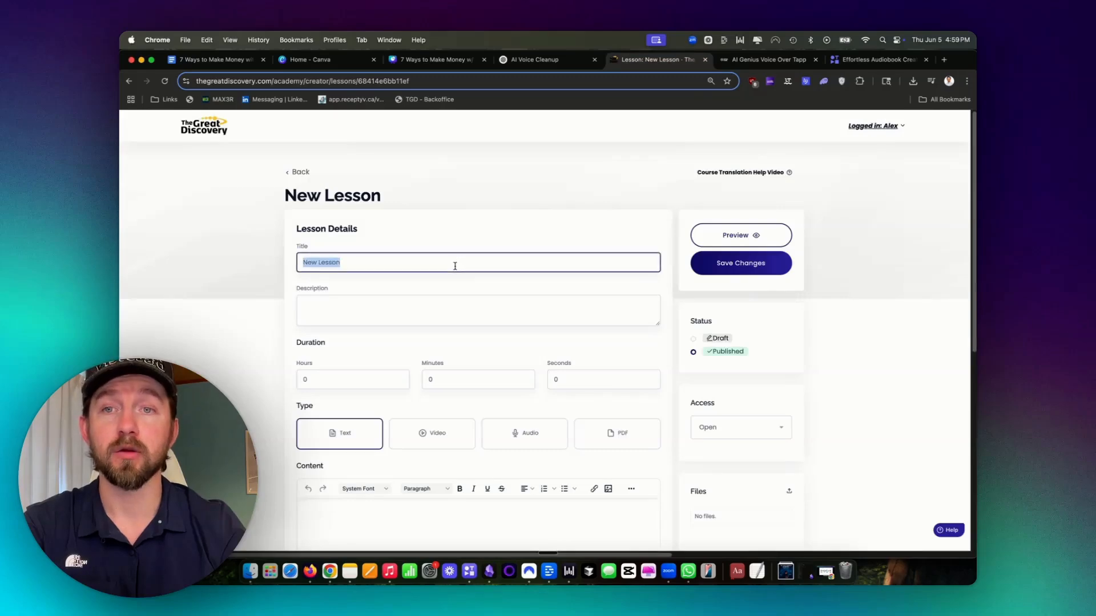
{"action": "type", "text": "The Great Discovery Blueprint: Learn, Earn, and Impact Globally with AI"}
{"action": "left_click", "coordinate": [352, 308]}
{"action": "key", "text": "super+v"}
{"action": "scroll", "coordinate": [354, 302], "scroll_direction": "up", "scroll_amount": 2}
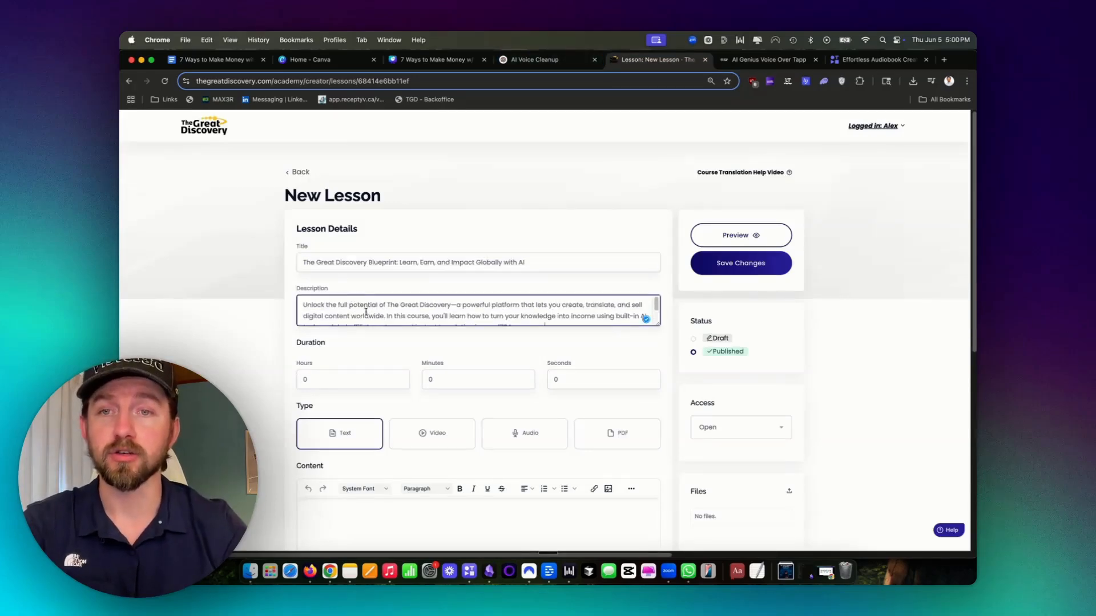
{"action": "scroll", "coordinate": [468, 379], "scroll_direction": "down", "scroll_amount": 1}
{"action": "scroll", "coordinate": [468, 378], "scroll_direction": "down", "scroll_amount": 3}
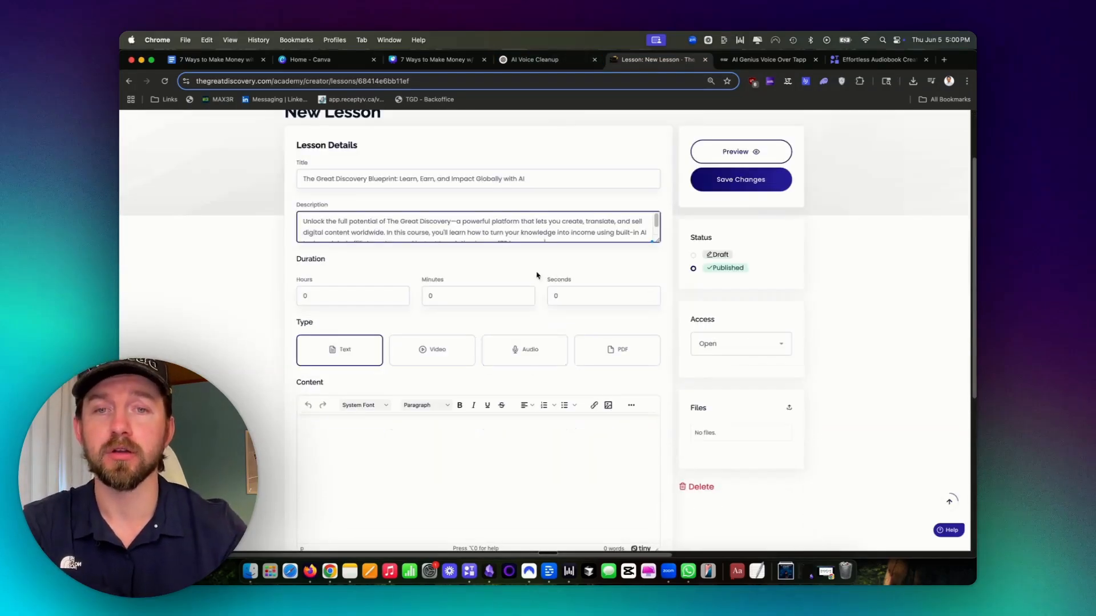
{"action": "left_click", "coordinate": [544, 361]}
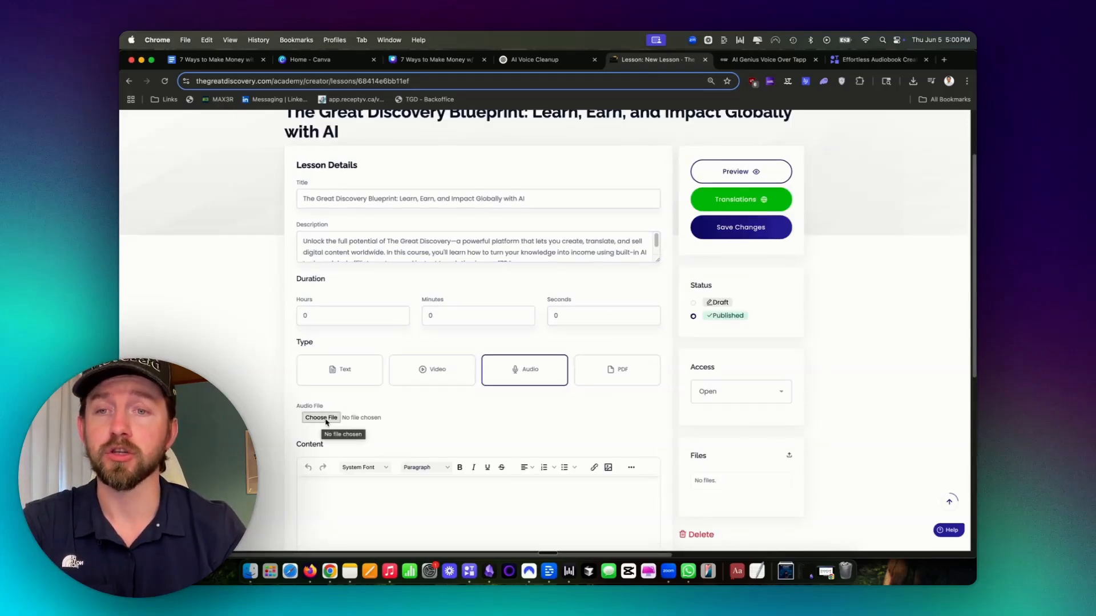
{"action": "left_click", "coordinate": [322, 418]}
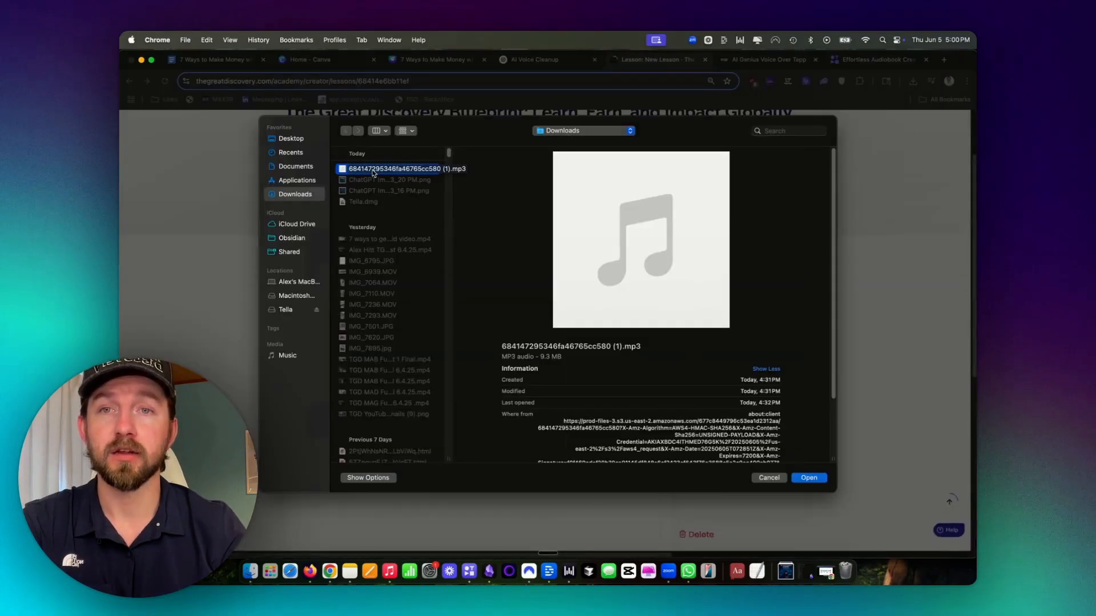
{"action": "left_click", "coordinate": [809, 478]}
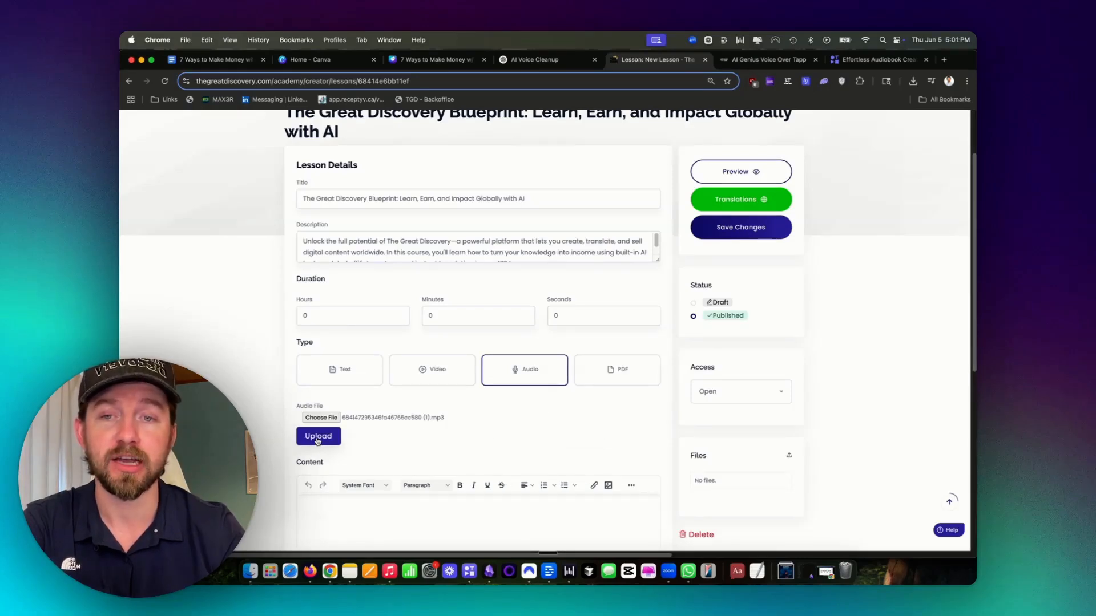
{"action": "left_click", "coordinate": [317, 438]}
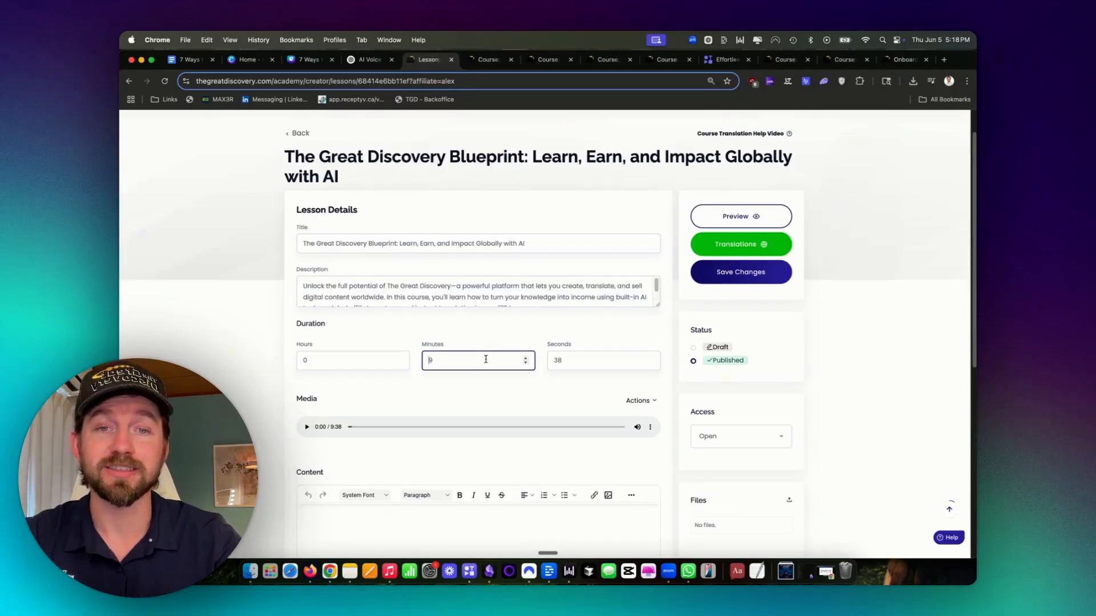
{"action": "left_click", "coordinate": [754, 273]}
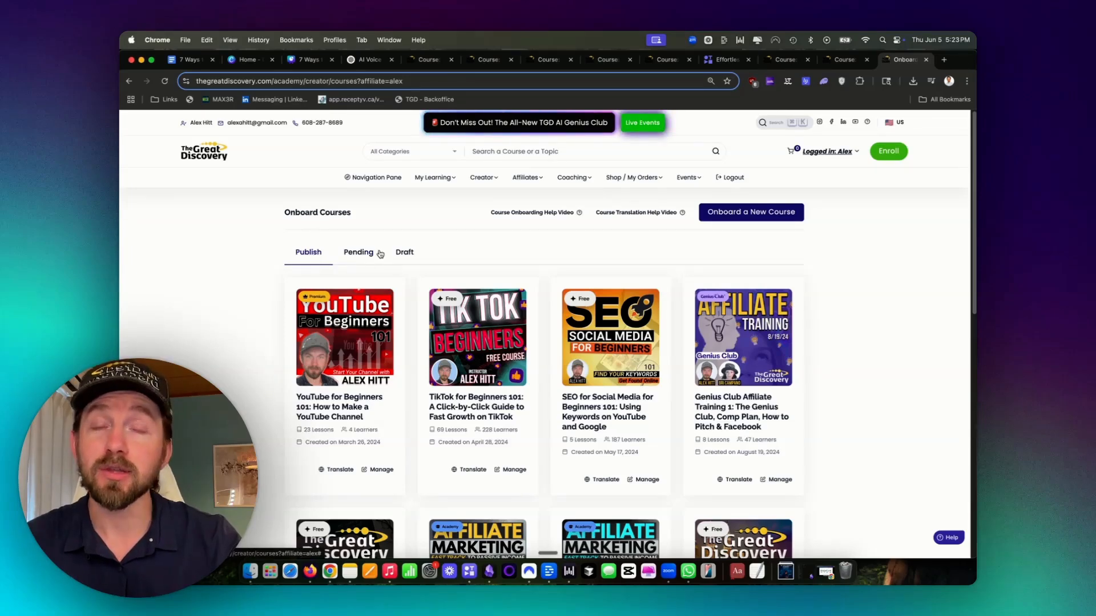
Step: Open the content of the published SEO for Social Media for Beginners 101 course and preview one of its introduction lessons
{"action": "left_click", "coordinate": [620, 362]}
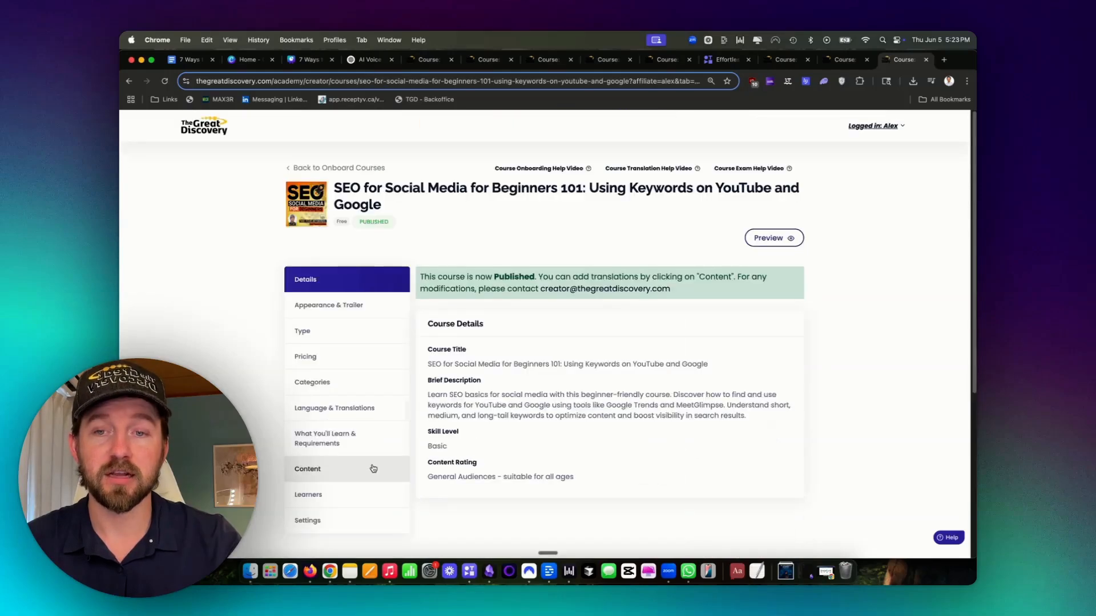
{"action": "left_click", "coordinate": [373, 469]}
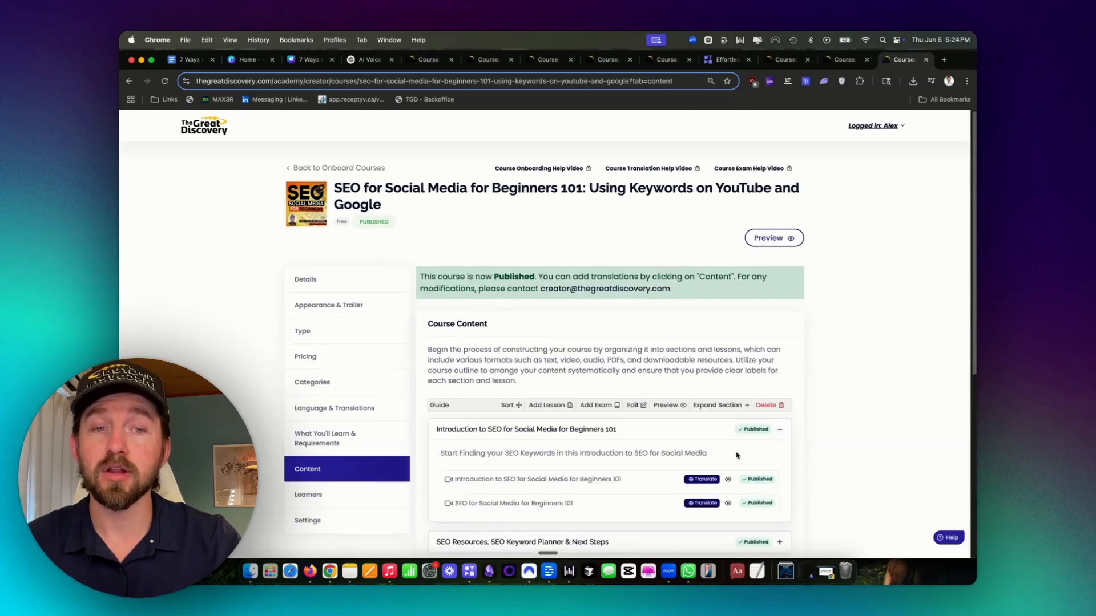
{"action": "left_click", "coordinate": [728, 479]}
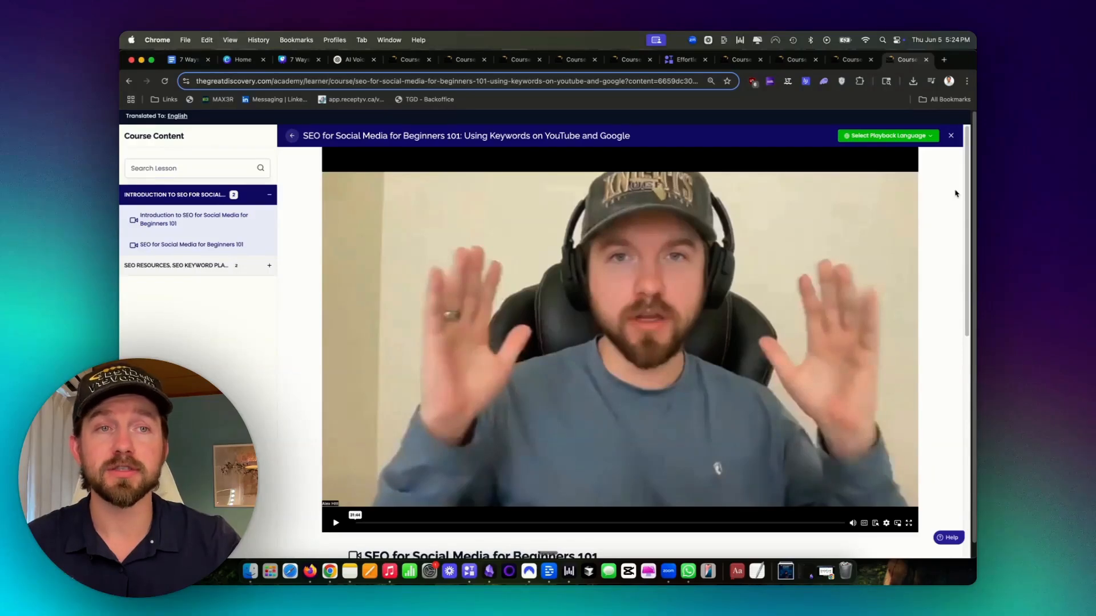
Step: Play short samples of the SEO lesson video in its original language and in translated playback languages, including Japanese and Spanish
{"action": "left_click", "coordinate": [899, 138]}
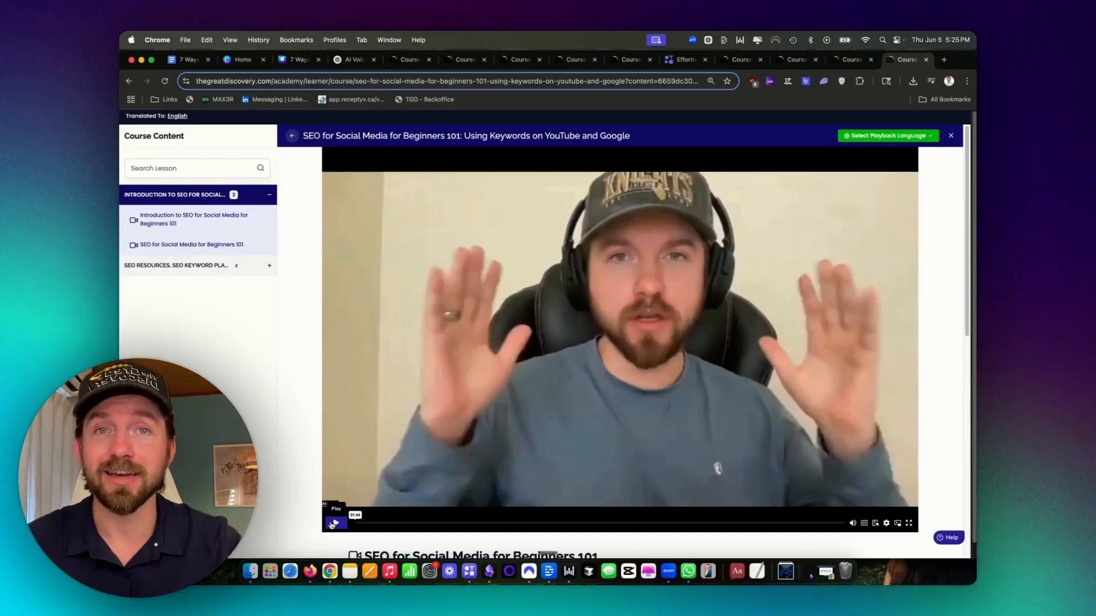
{"action": "left_click", "coordinate": [333, 524]}
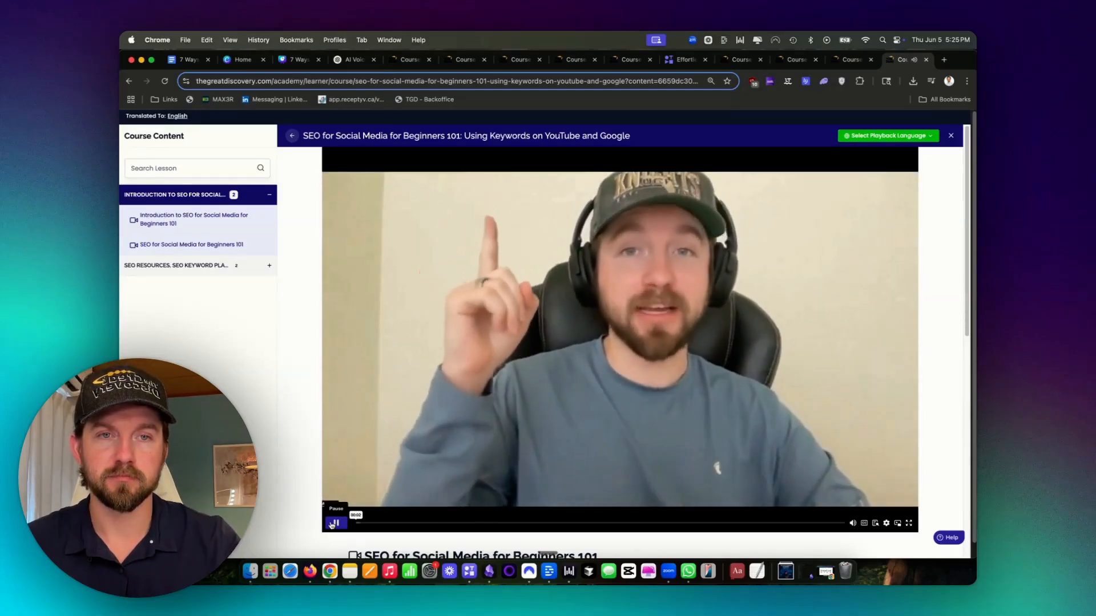
{"action": "left_click", "coordinate": [334, 523]}
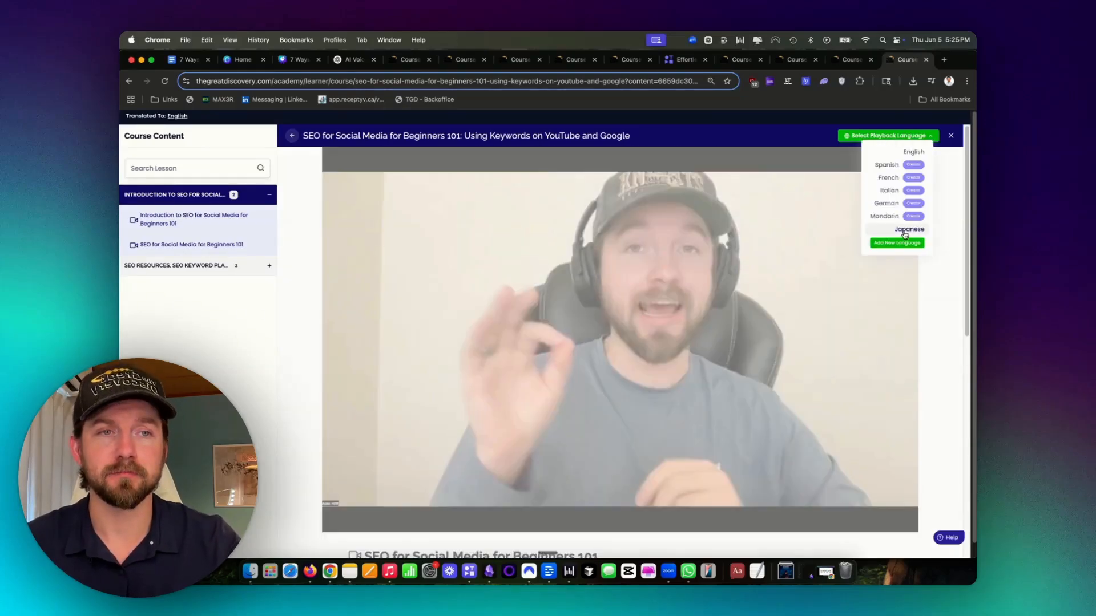
{"action": "left_click", "coordinate": [908, 229]}
{"action": "left_click", "coordinate": [336, 522]}
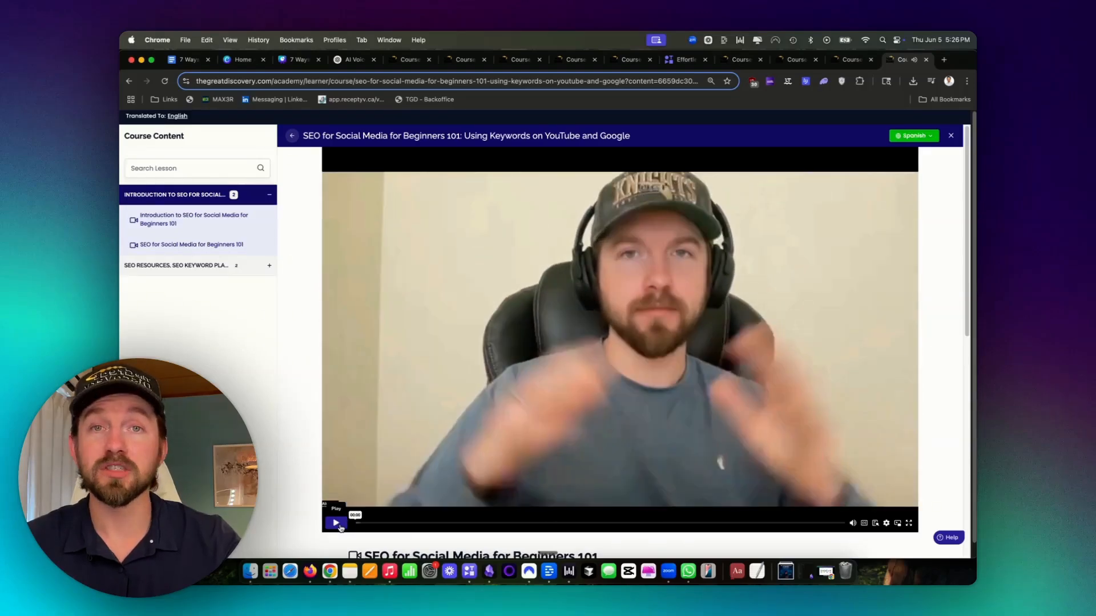
{"action": "left_click", "coordinate": [337, 523]}
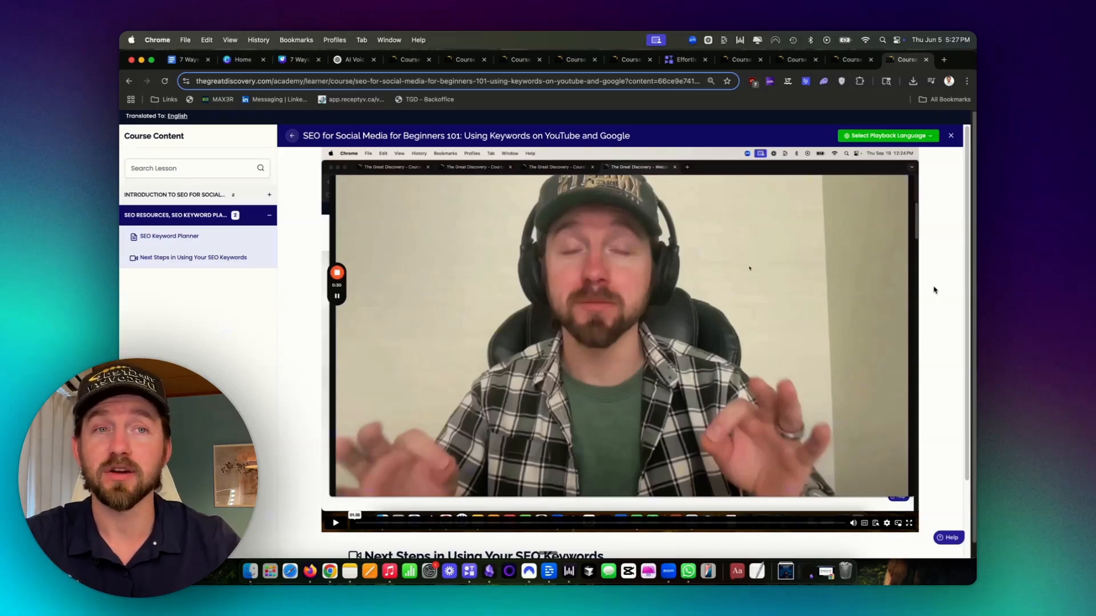
Step: Request Arabic, Chinese (Mandarin, Simplified) and French (France) translations for the "Next Steps in Using Your SEO Keywords" lesson and check its playback language list
{"action": "left_click", "coordinate": [878, 137]}
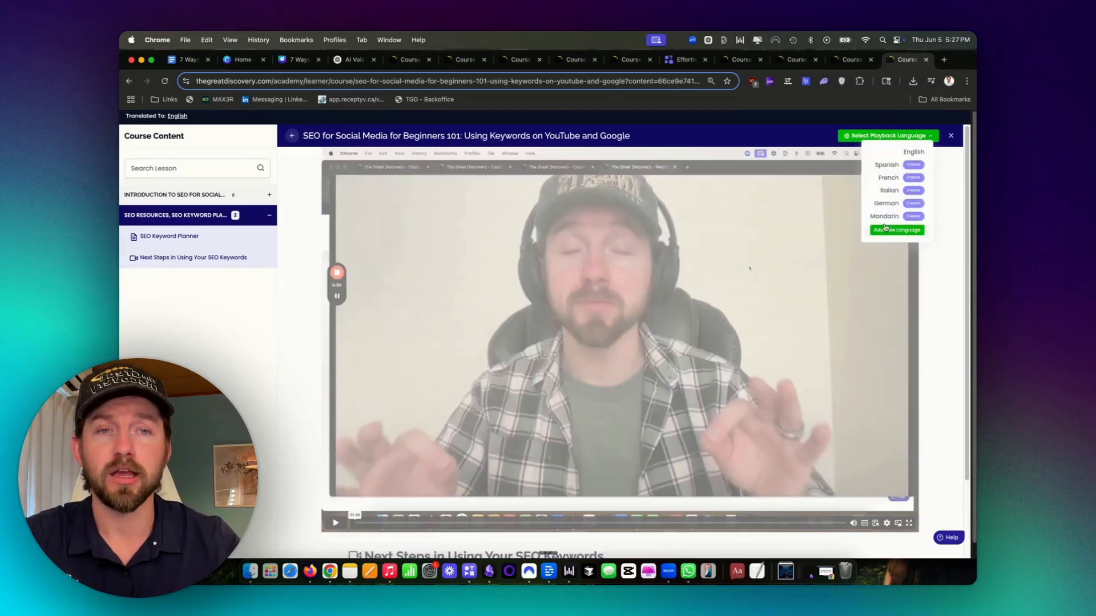
{"action": "left_click", "coordinate": [895, 230]}
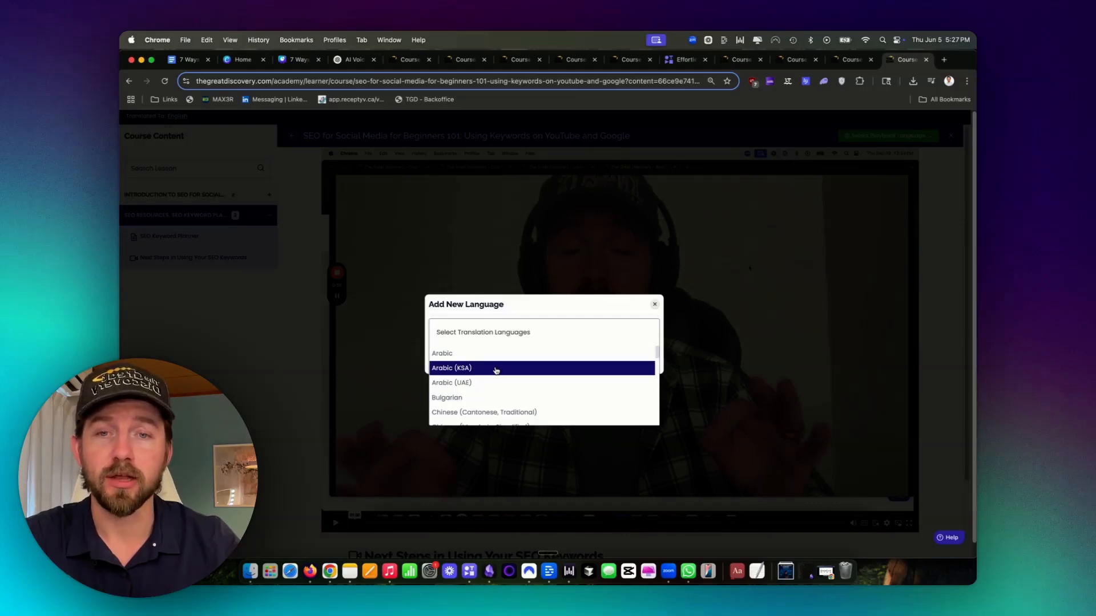
{"action": "left_click", "coordinate": [445, 356]}
{"action": "left_click", "coordinate": [490, 330]}
{"action": "scroll", "coordinate": [513, 413], "scroll_direction": "down", "scroll_amount": 1}
{"action": "left_click", "coordinate": [512, 409]}
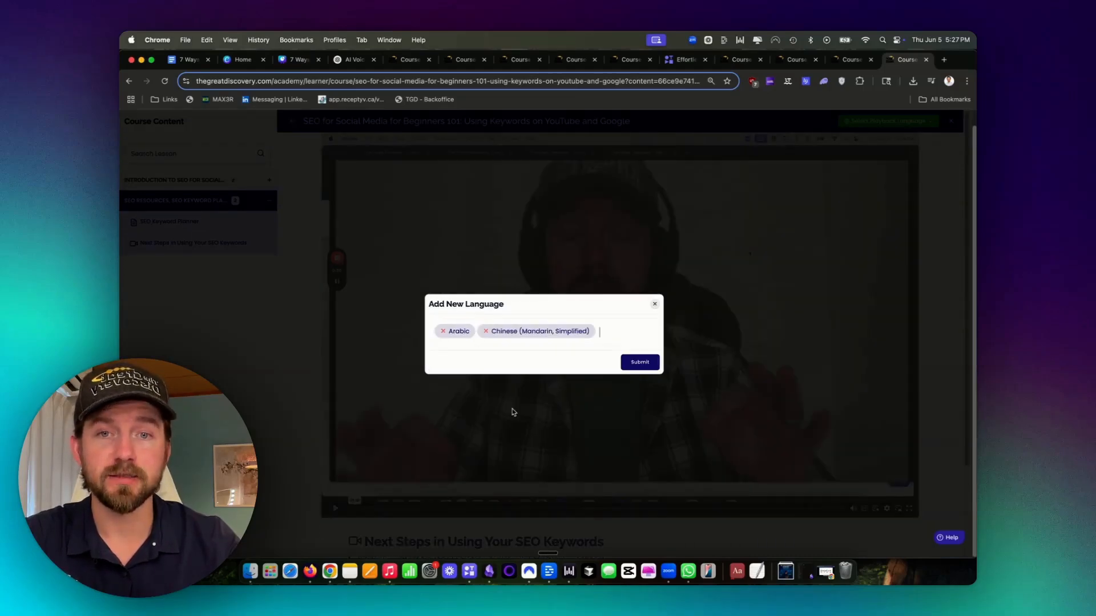
{"action": "left_click", "coordinate": [551, 399]}
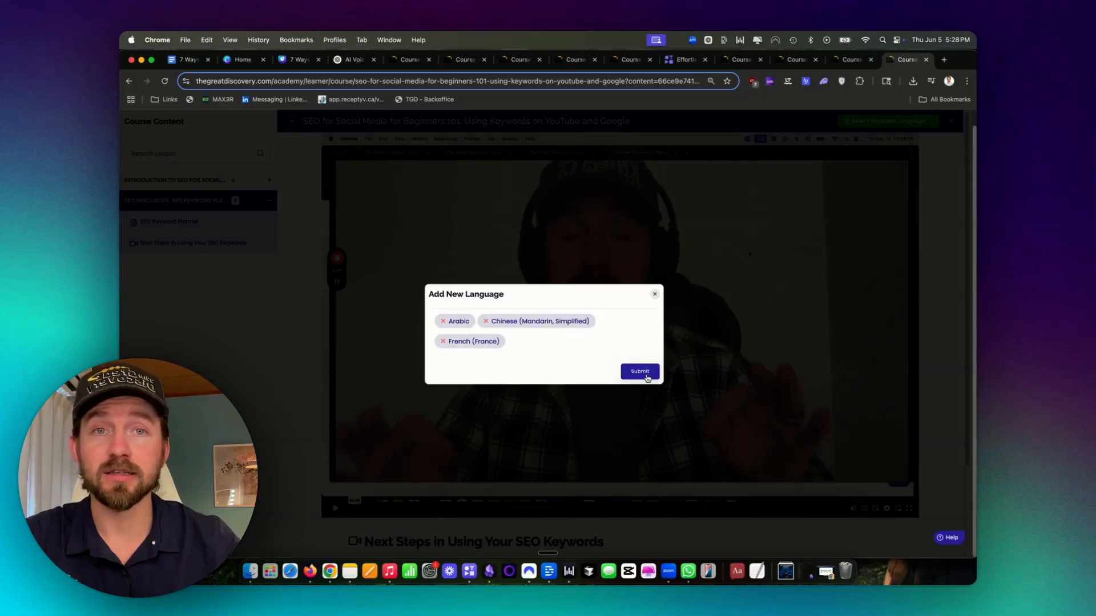
{"action": "left_click", "coordinate": [640, 371]}
{"action": "left_click", "coordinate": [889, 121]}
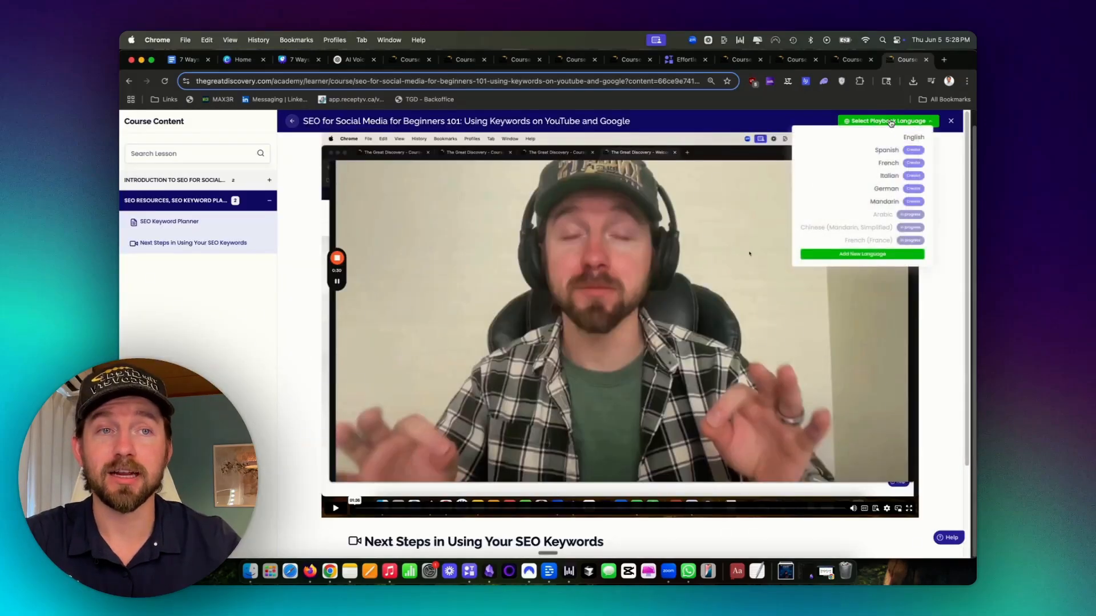